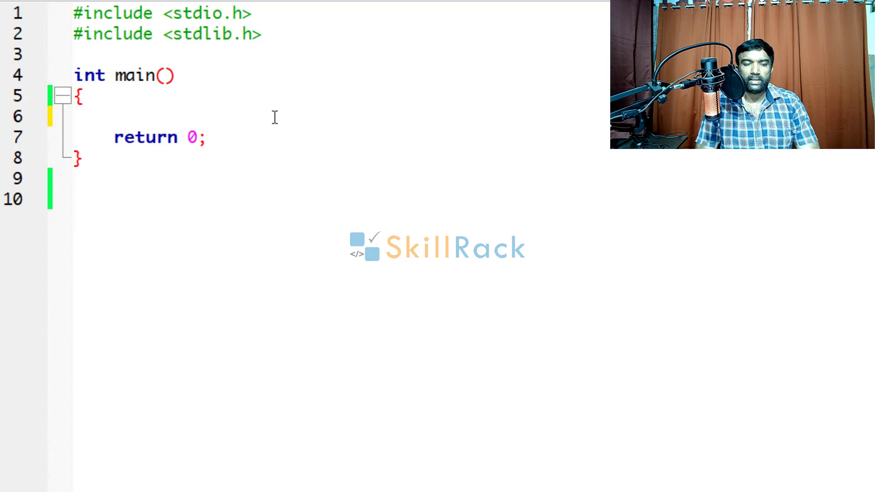
pyautogui.write('int ')
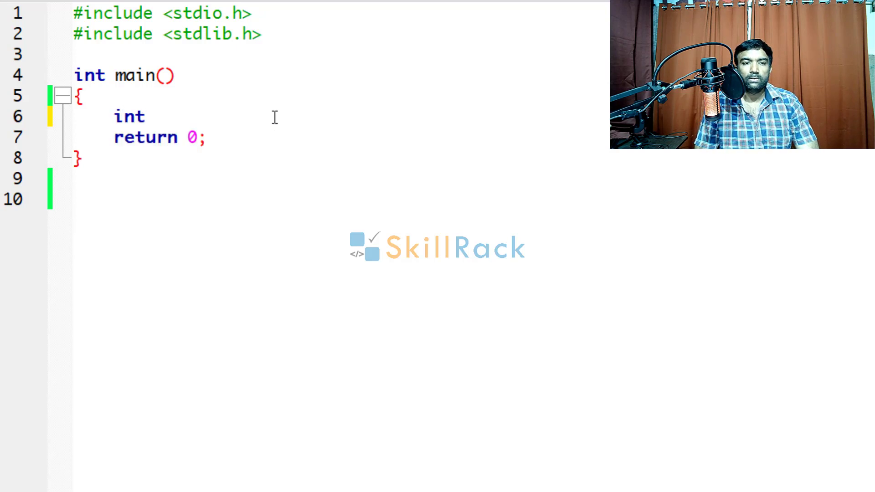
pyautogui.write('age')
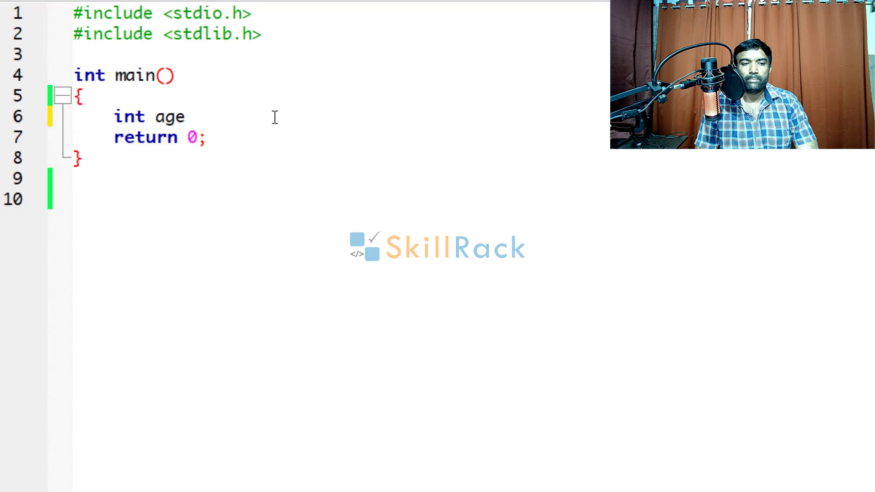
pyautogui.write(',')
# Write int age; then scanf("%d",&age); and printf("%d",age); inside main.
pyautogui.press('BackSpace')
pyautogui.write(';')
pyautogui.press('Return')
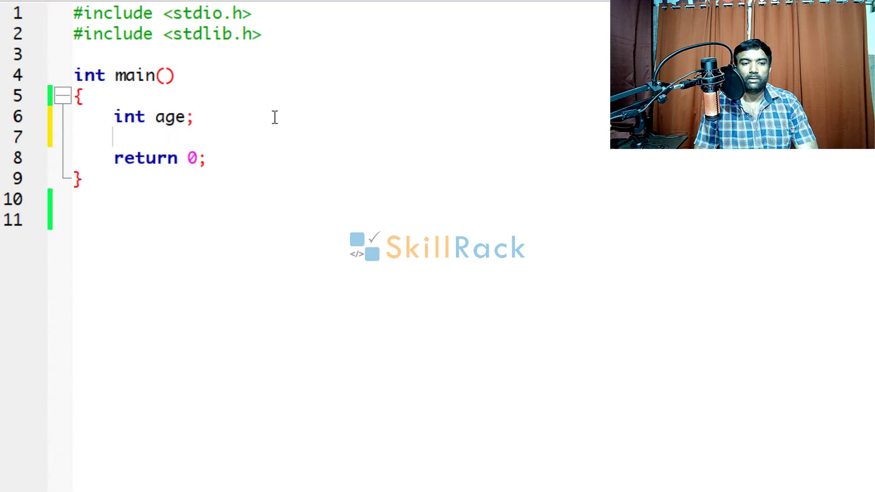
pyautogui.write('sca')
pyautogui.press('Return')
pyautogui.write('(')
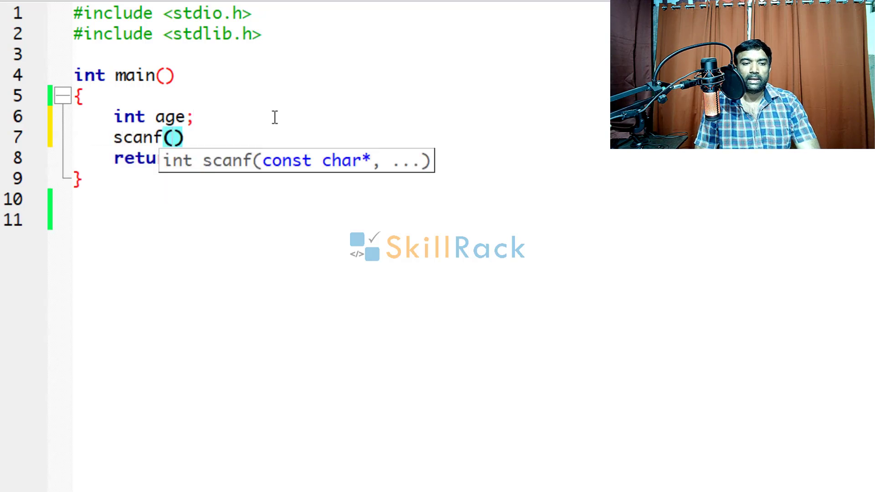
pyautogui.write('"%d')
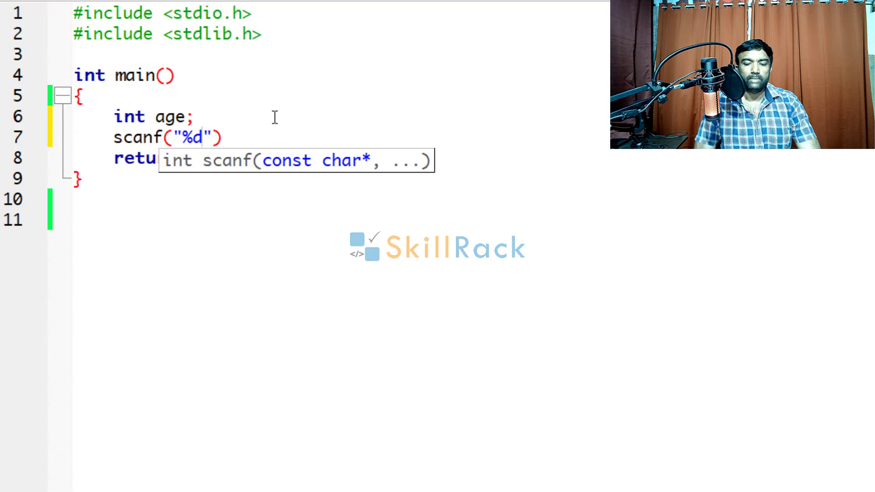
pyautogui.write('",&')
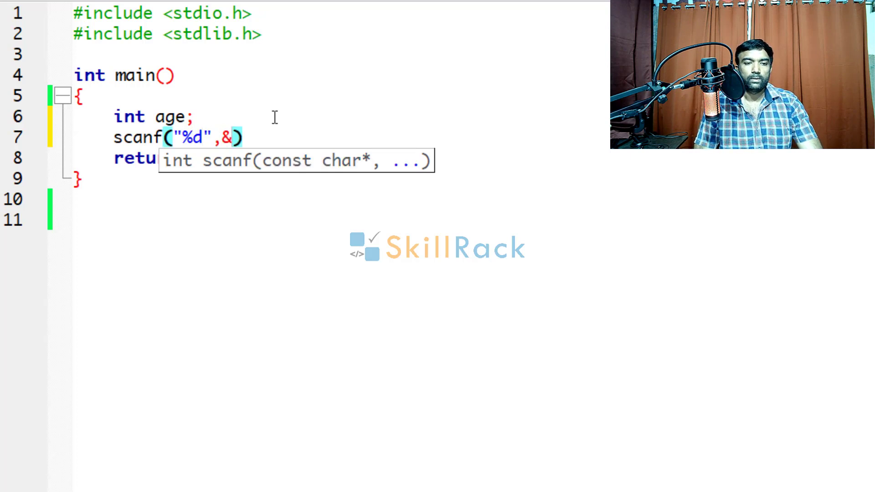
pyautogui.write('age);')
pyautogui.press('Return')
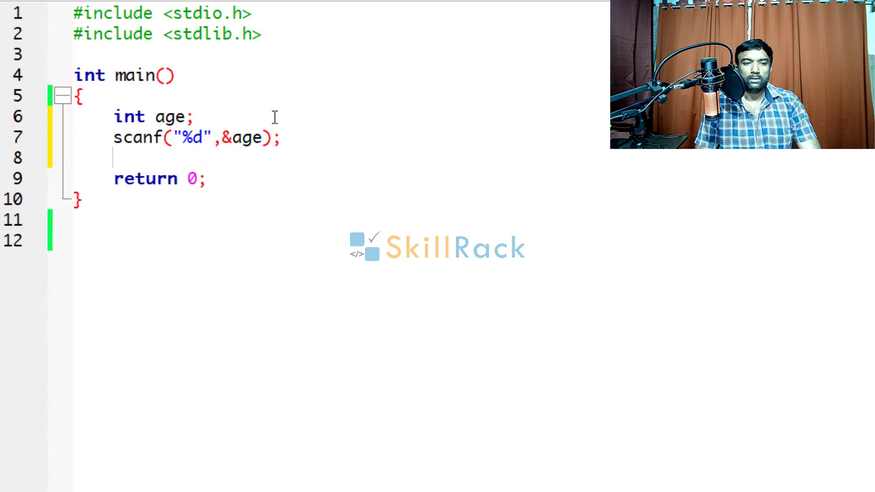
pyautogui.write('print')
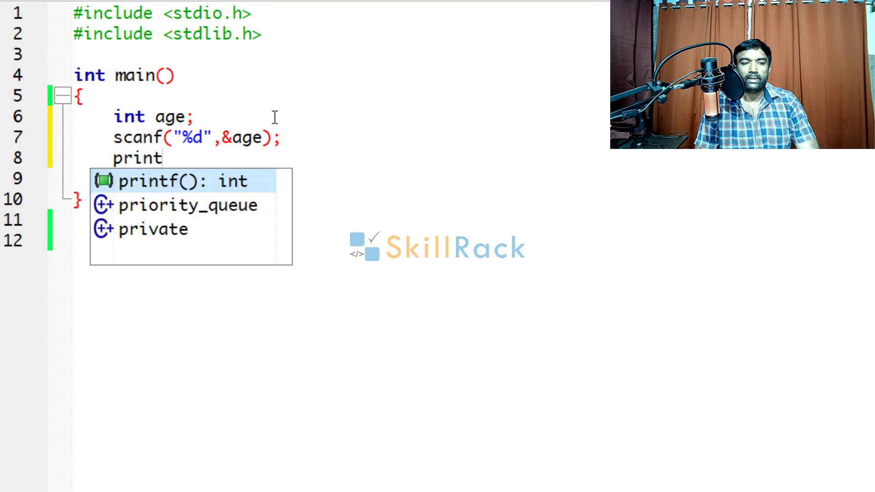
pyautogui.write('f("')
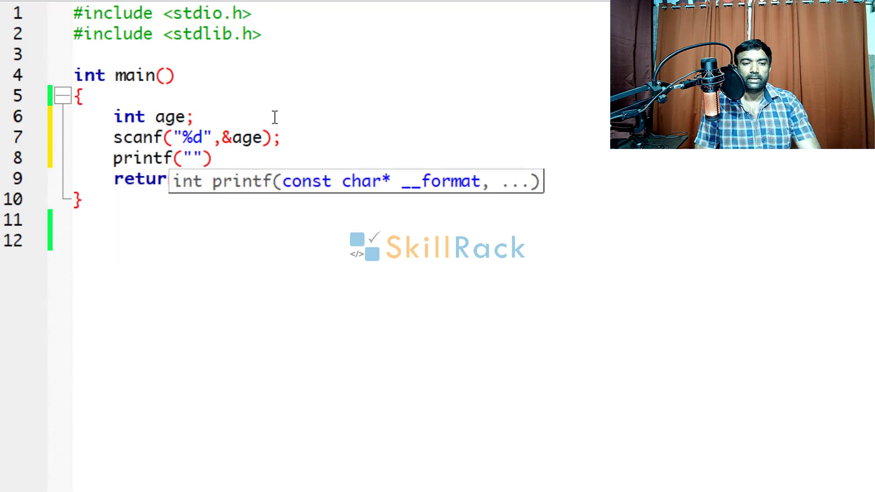
pyautogui.write('%d",')
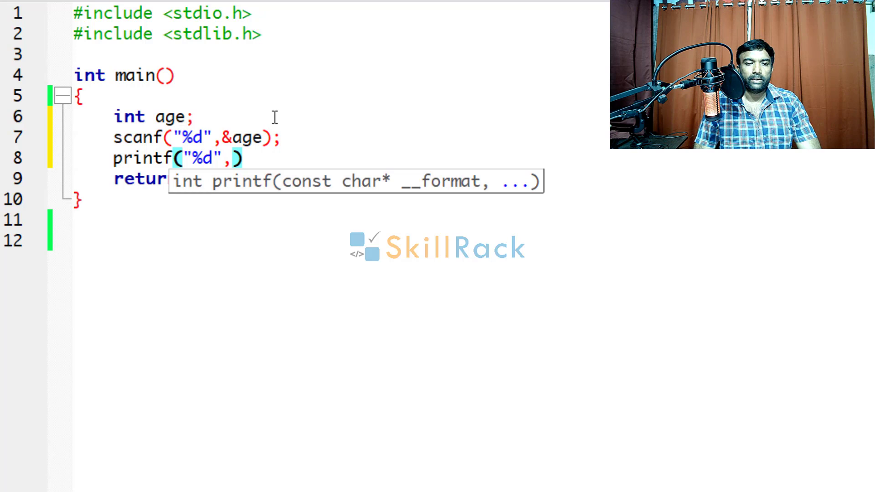
pyautogui.write('age);')
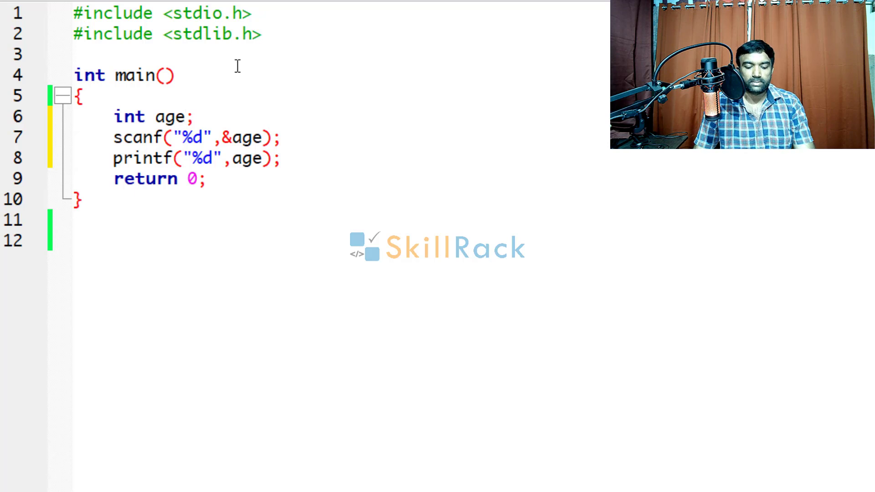
# Declare int age1,age2,age3; and extend scanf to "%d%d%d" with &age1,&age2,&age3.
pyautogui.press('Up')
pyautogui.press('Up')
pyautogui.press('Left')
pyautogui.write('1')
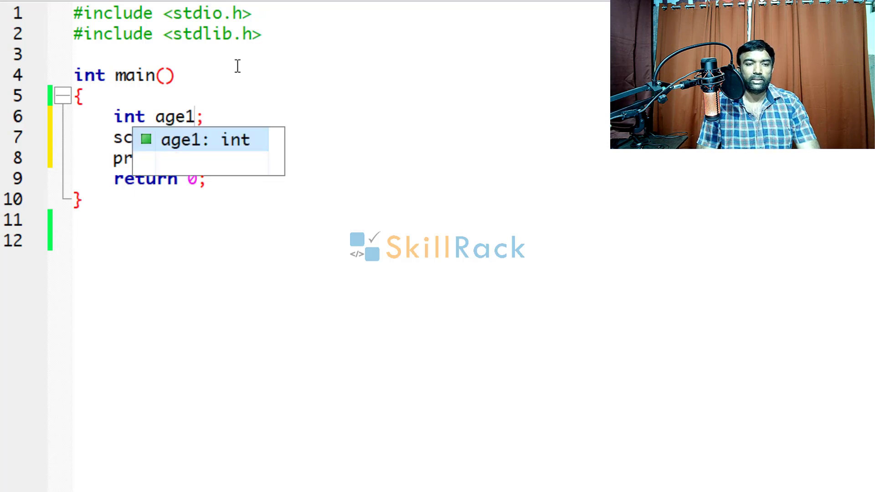
pyautogui.write(',age')
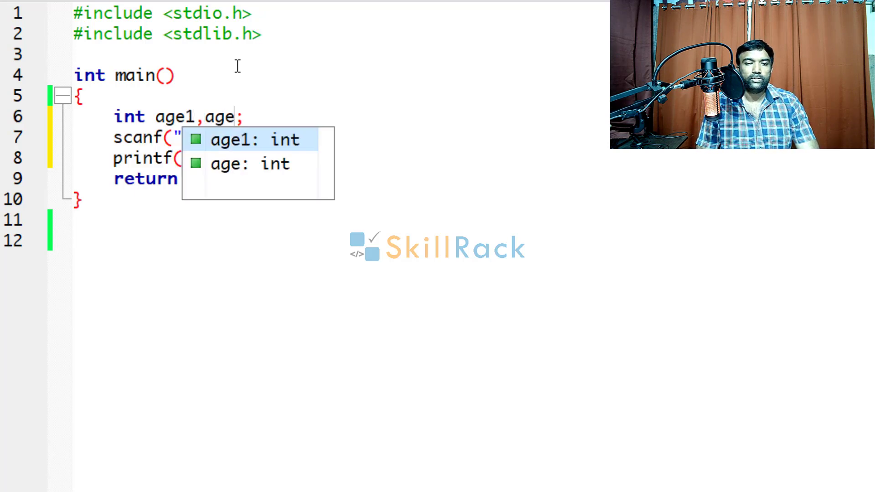
pyautogui.write('2,age')
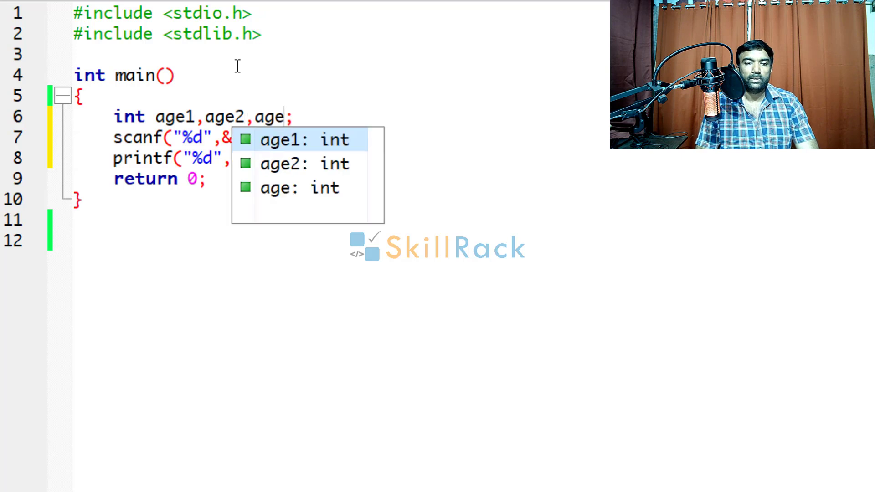
pyautogui.write('3')
pyautogui.press('Down')
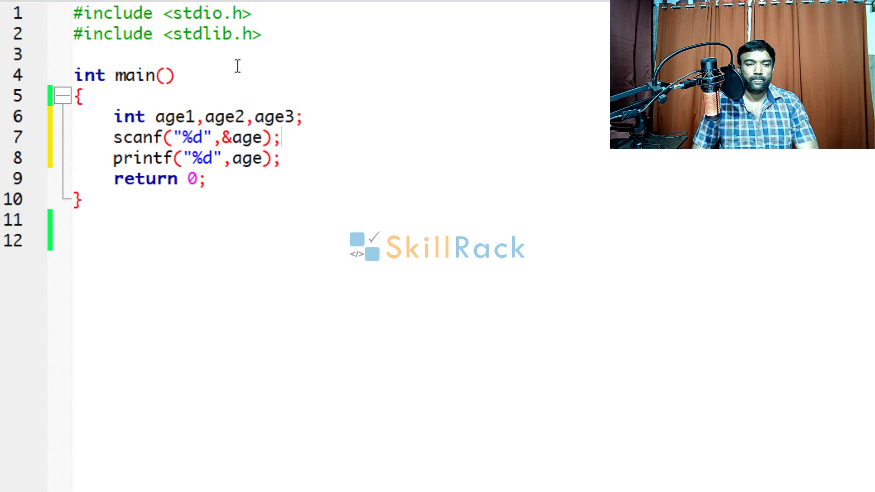
pyautogui.press('Left')
pyautogui.press('Left')
pyautogui.press('Left')
pyautogui.press('Left')
pyautogui.press('Left')
pyautogui.press('Left')
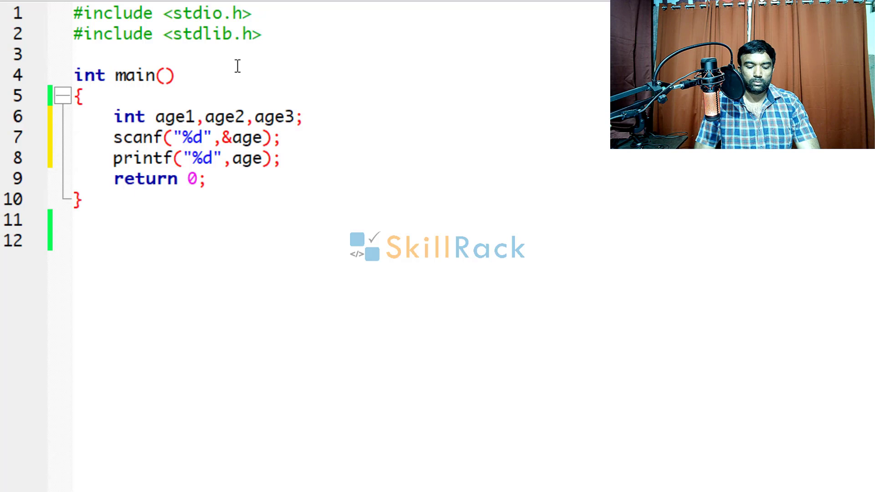
pyautogui.write('%d%d%')
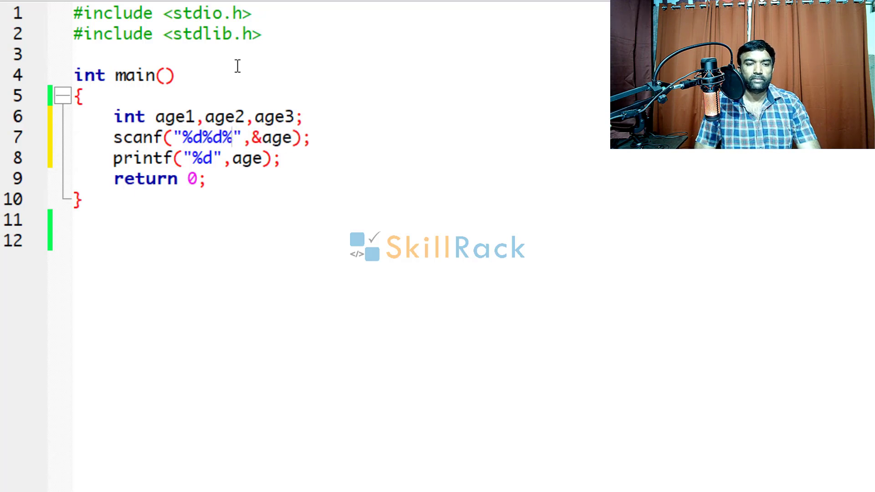
pyautogui.write('d')
pyautogui.press('Right')
pyautogui.press('Right')
pyautogui.press('Right')
pyautogui.press('Right')
pyautogui.press('Right')
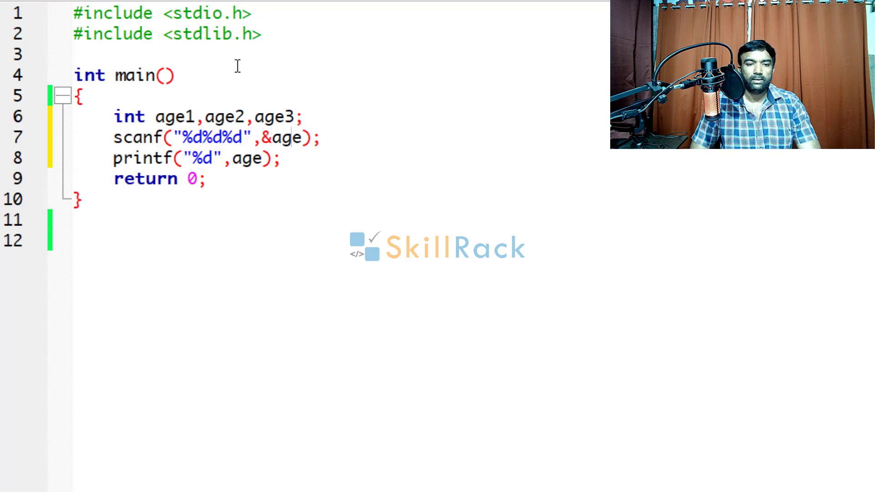
pyautogui.press('Right')
pyautogui.write('1,')
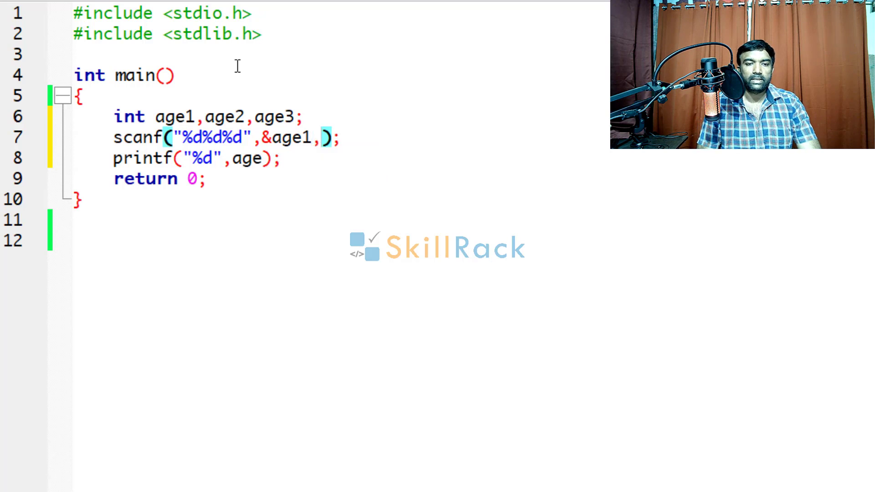
pyautogui.write('&age2')
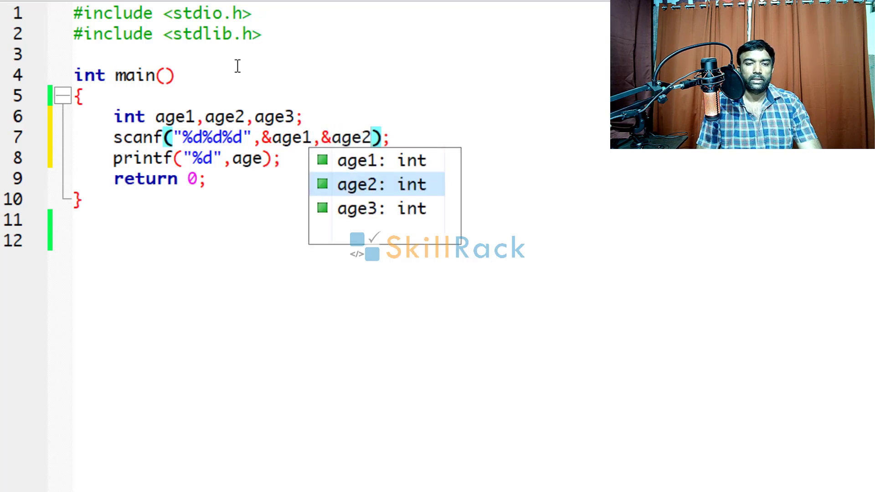
pyautogui.write(',&age')
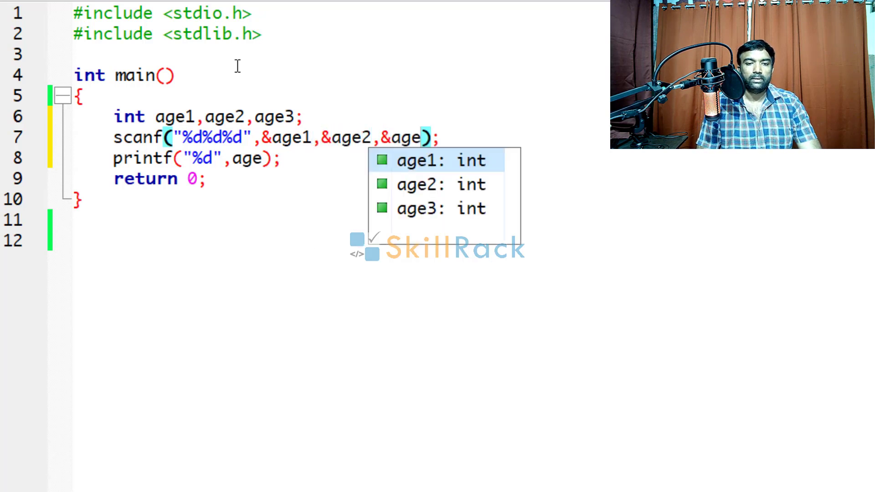
pyautogui.write('3')
# Extend printf to "%d %d %d" with arguments age1, age2, age3.
pyautogui.press('Escape')
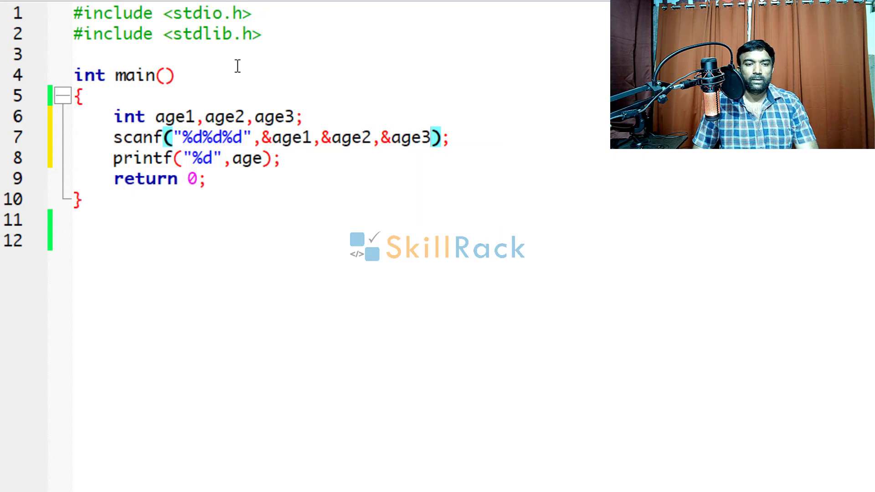
pyautogui.press('Down')
pyautogui.press('Left')
pyautogui.press('Left')
pyautogui.press('Left')
pyautogui.press('Left')
pyautogui.press('Left')
pyautogui.press('Left')
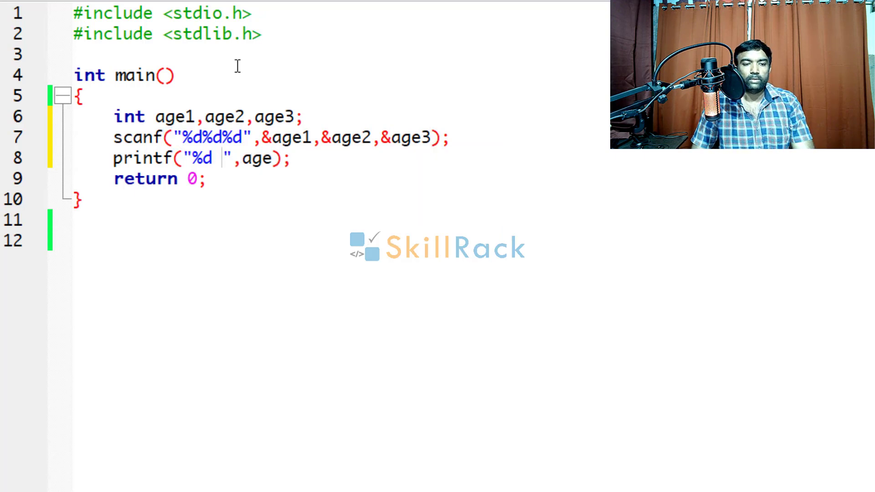
pyautogui.write('%d ')
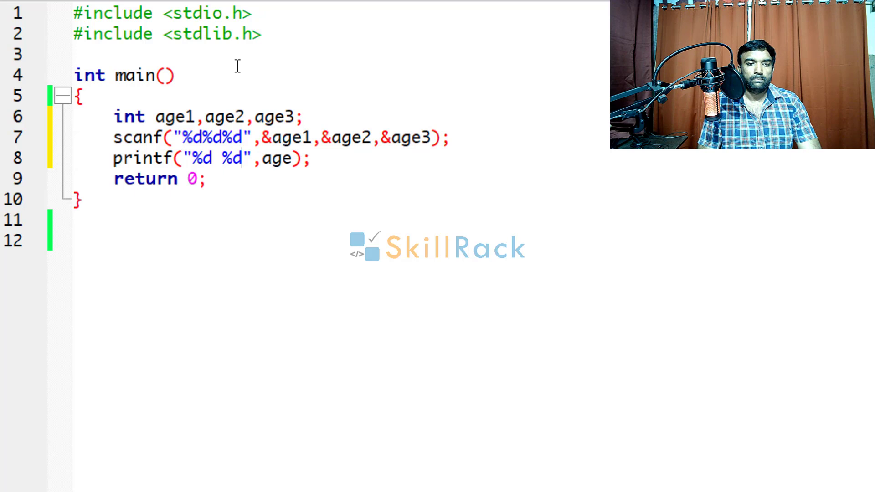
pyautogui.write('%d')
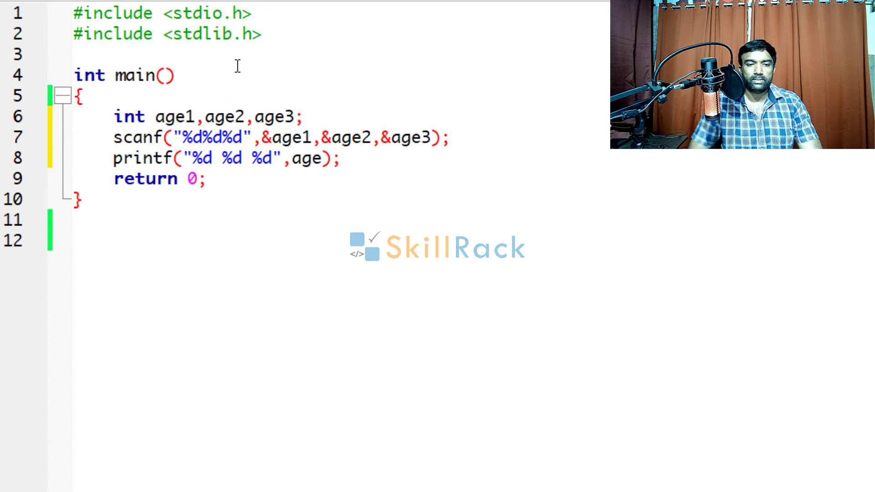
pyautogui.press('Right')
pyautogui.press('Right')
pyautogui.press('Right')
pyautogui.press('Right')
pyautogui.press('Right')
pyautogui.write('1')
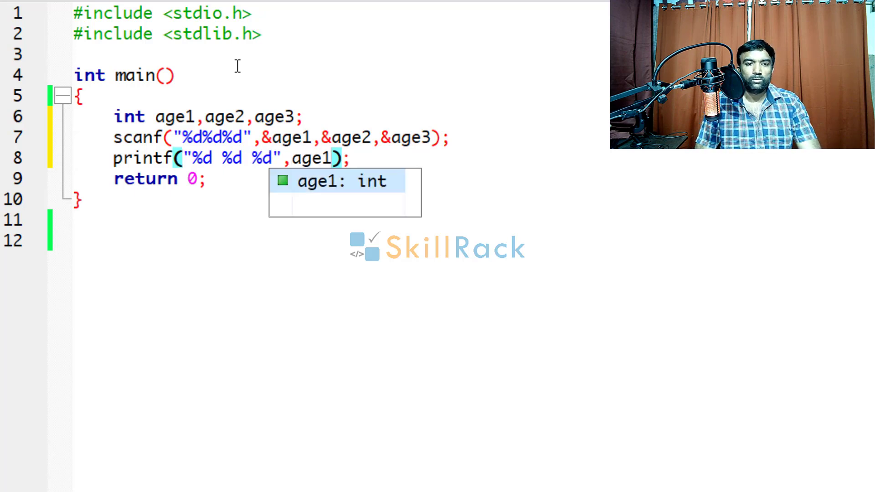
pyautogui.write(',age')
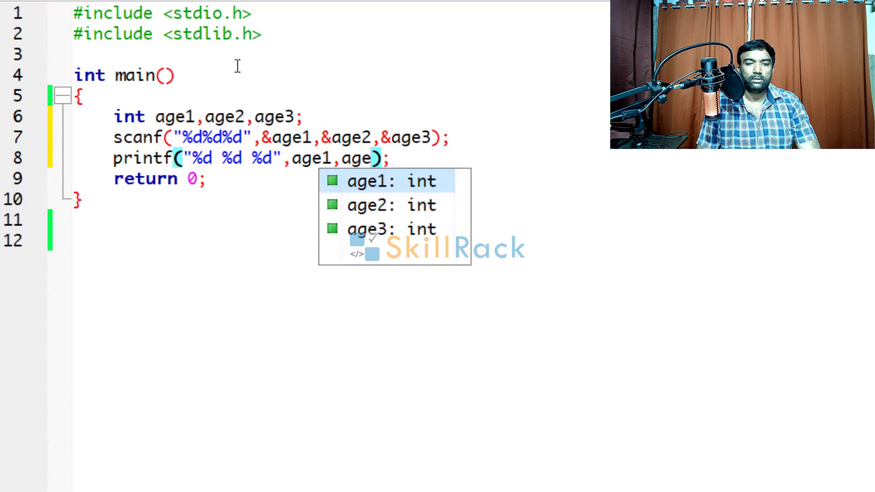
pyautogui.write('2,age')
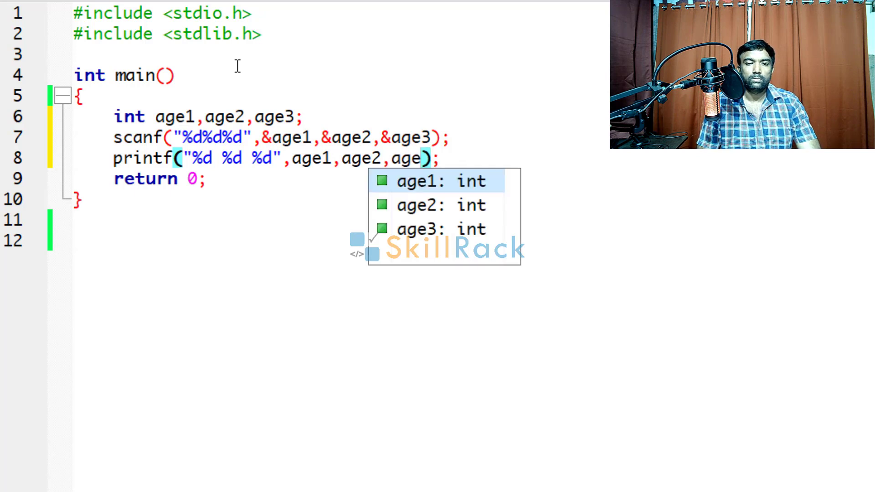
pyautogui.write('3')
pyautogui.press('Escape')
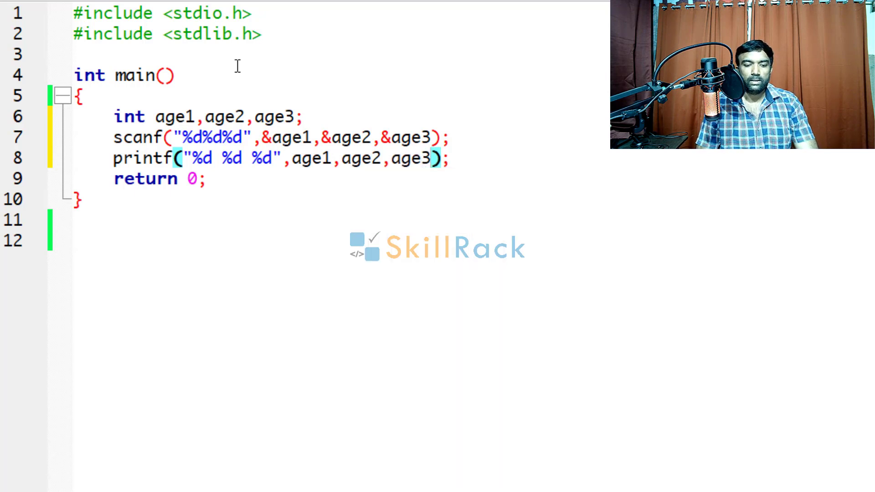
# Build and run, enter 10 12 54, see them echoed, and close the console.
pyautogui.press('F9')
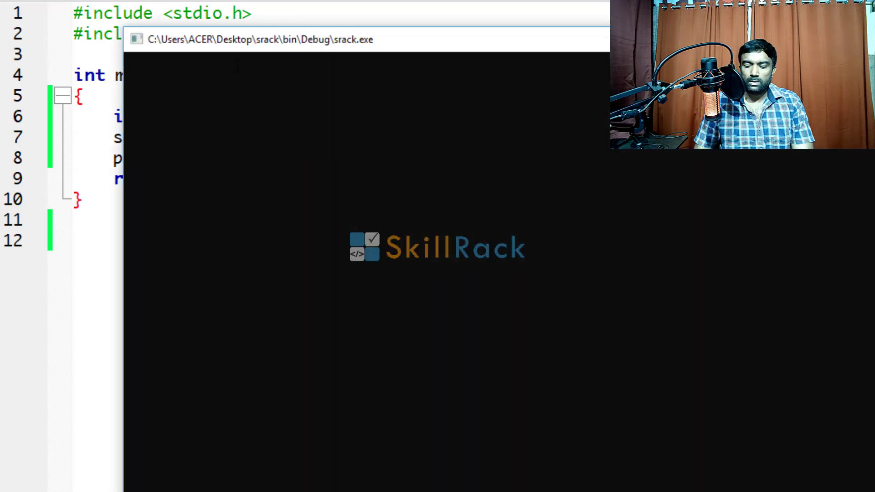
pyautogui.write('10 ')
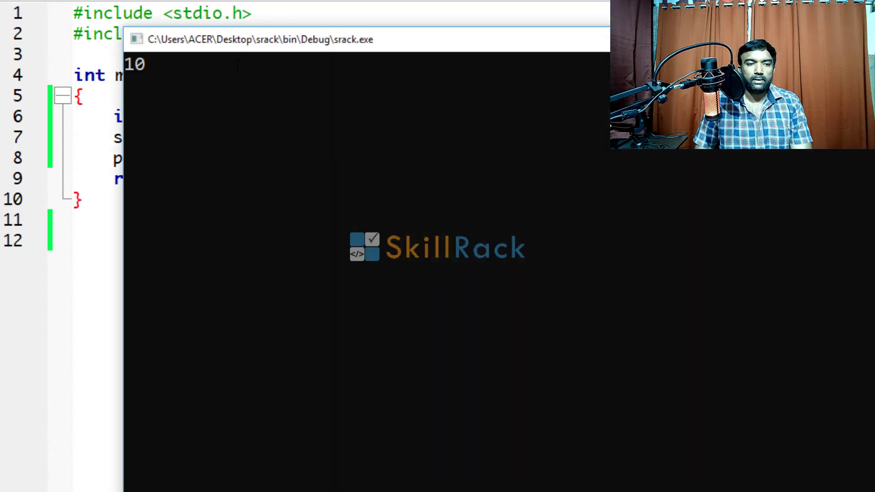
pyautogui.write('12 54')
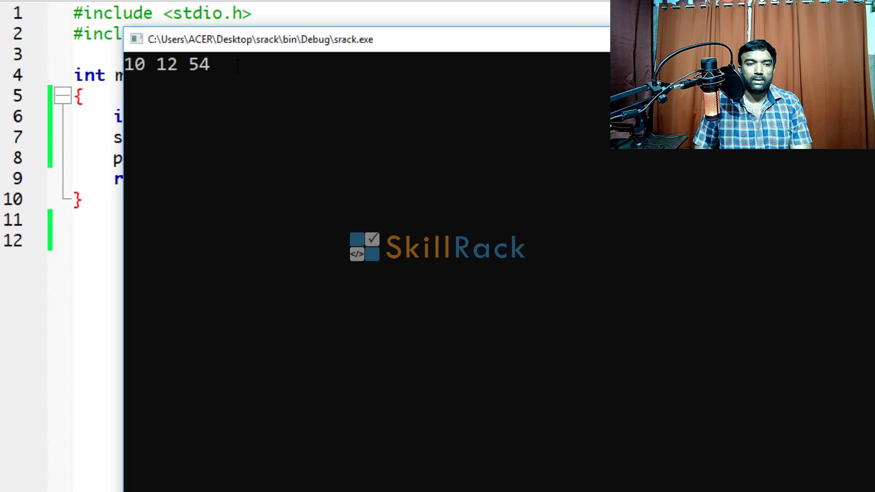
pyautogui.press('Return')
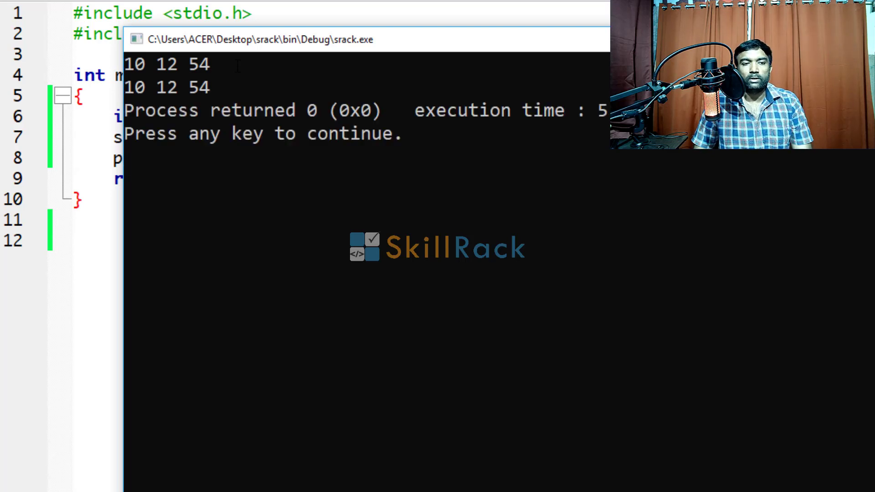
pyautogui.press('Return')
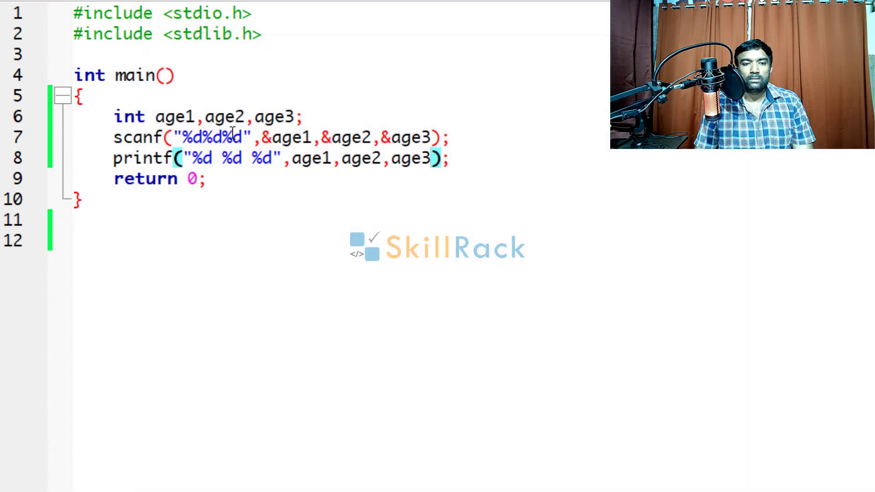
# Add age4,age5 to the declaration and two more %d to the scanf format.
pyautogui.click(294, 116)
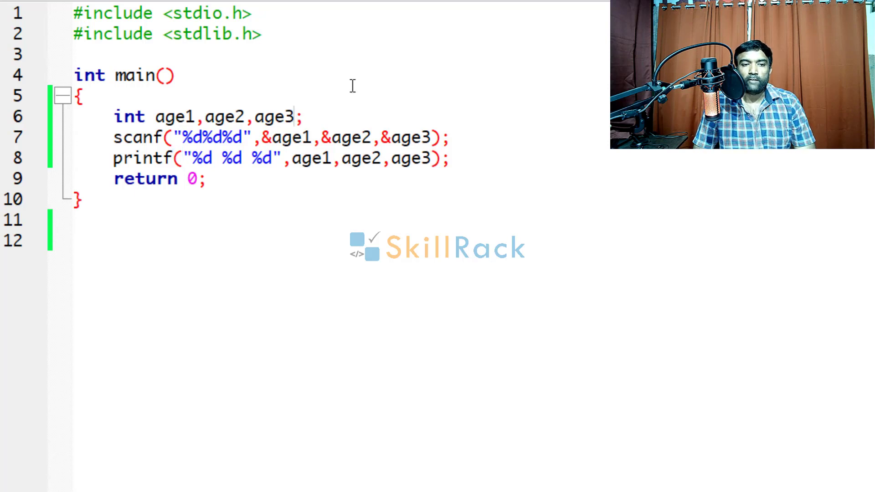
pyautogui.write(',a')
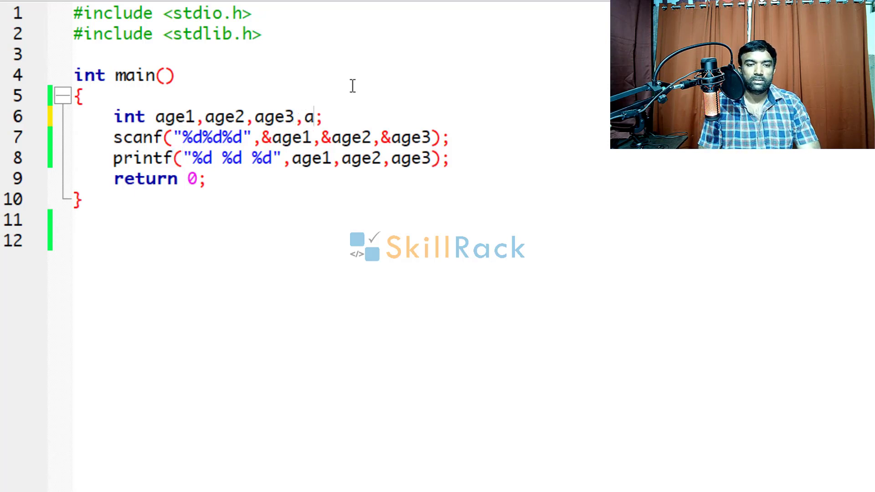
pyautogui.write('ge4')
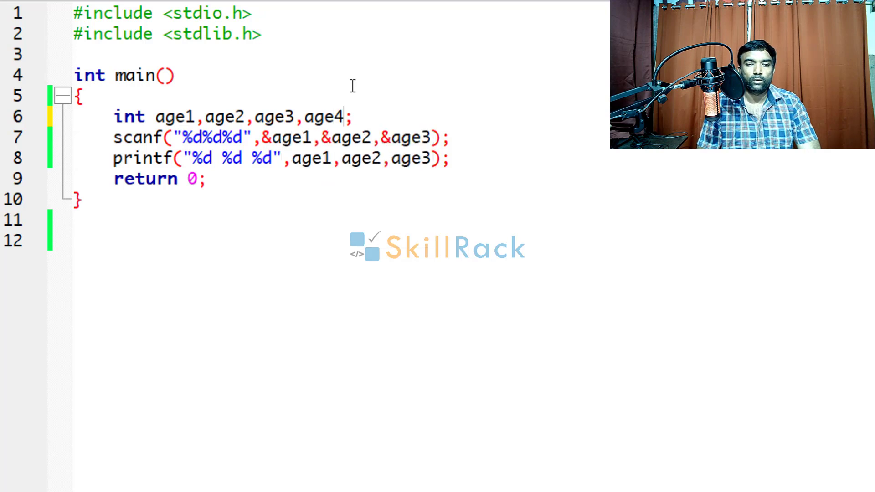
pyautogui.write(',age5')
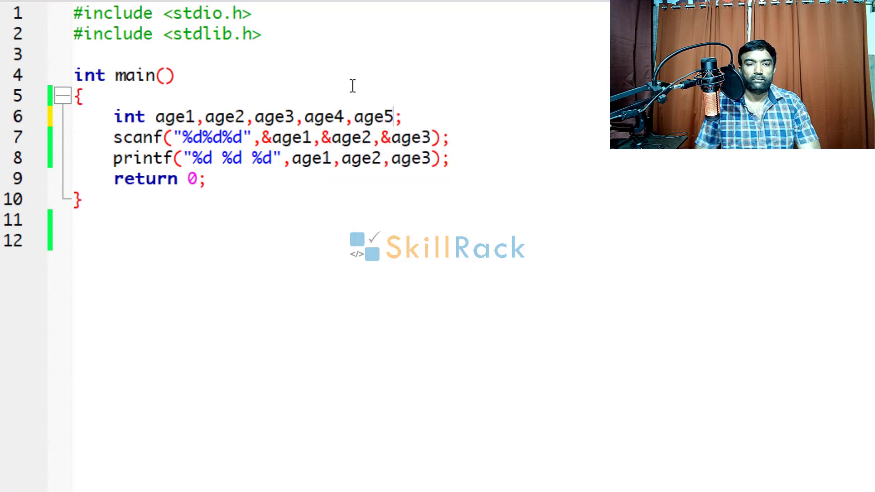
pyautogui.press('Down')
pyautogui.press('Left')
pyautogui.press('Left')
pyautogui.press('Left')
pyautogui.press('Left')
pyautogui.press('Left')
pyautogui.press('Left')
pyautogui.press('Left')
pyautogui.press('Left')
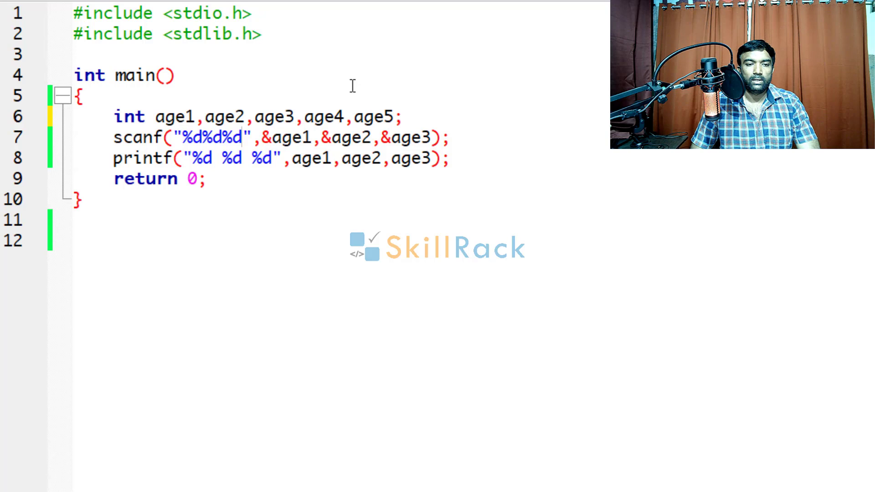
pyautogui.hotkey('shift', 'Left')
pyautogui.hotkey('shift', 'Left')
pyautogui.hotkey('shift', 'Left')
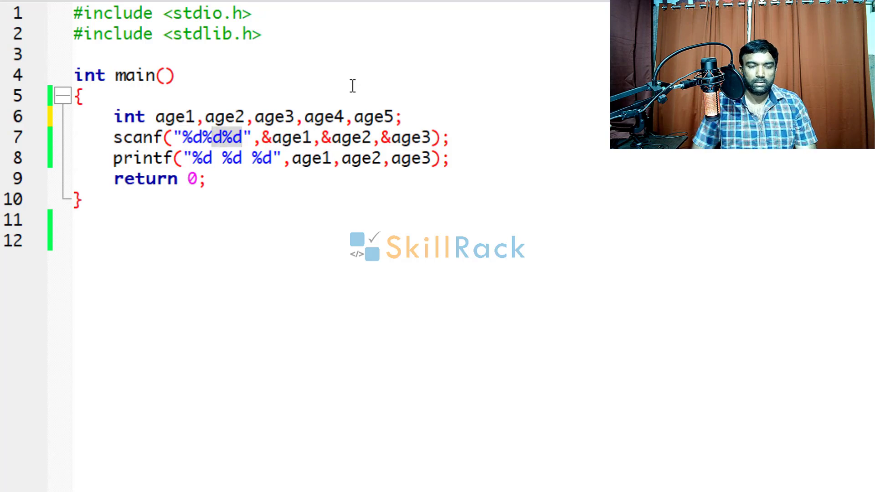
pyautogui.hotkey('shift', 'Left')
pyautogui.press('Right')
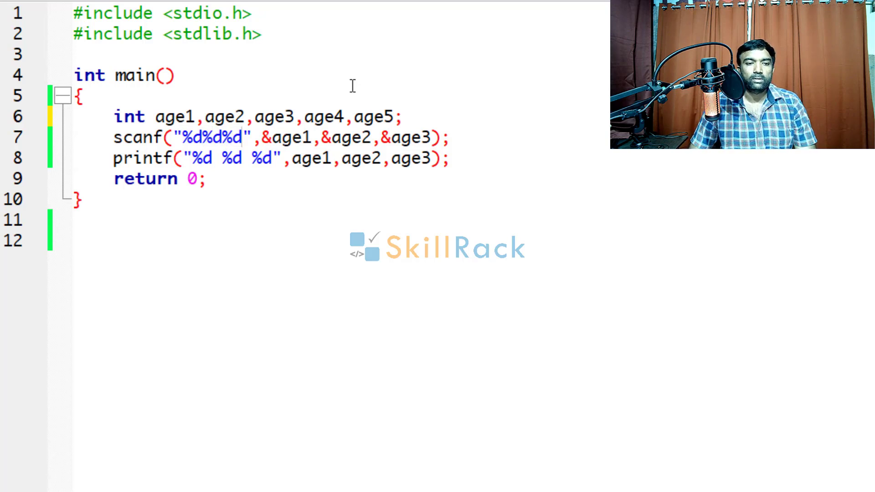
pyautogui.write('%d%d')
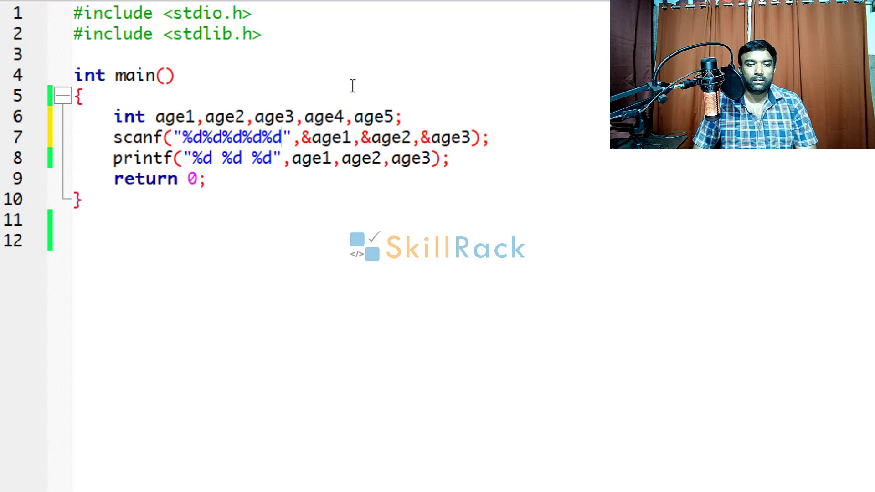
pyautogui.press('Down')
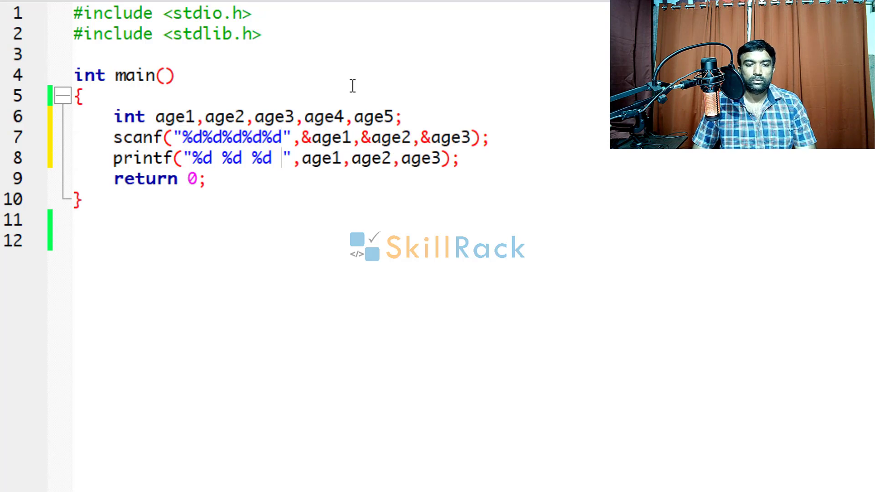
pyautogui.write('%d%d')
# Add &age4,&age5 to scanf and age4,age5 with two more %d to printf.
pyautogui.press('Left')
pyautogui.press('Left')
pyautogui.press('Up')
pyautogui.press('Right')
pyautogui.press('Right')
pyautogui.press('Right')
pyautogui.press('Right')
pyautogui.press('Right')
pyautogui.press('Right')
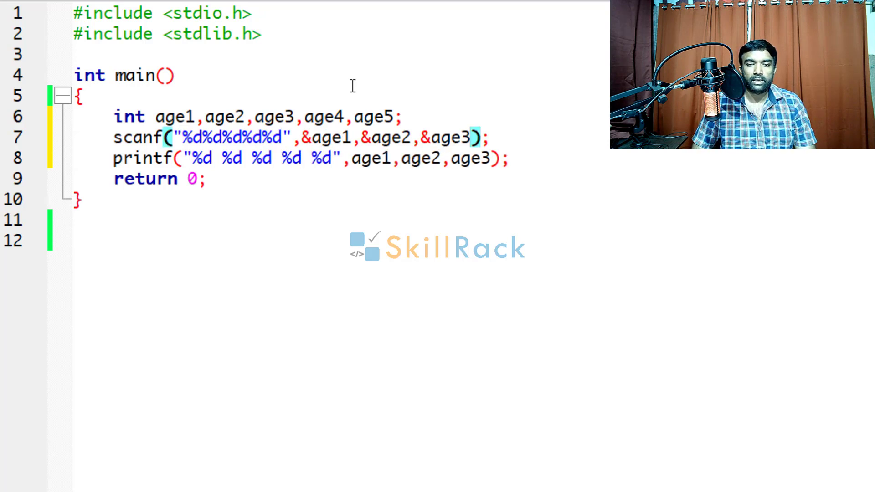
pyautogui.write(',&ag')
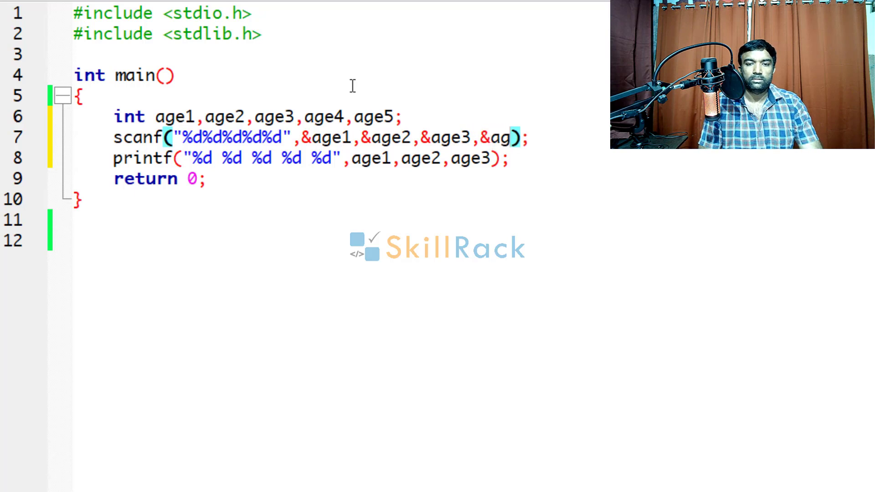
pyautogui.write('e4,')
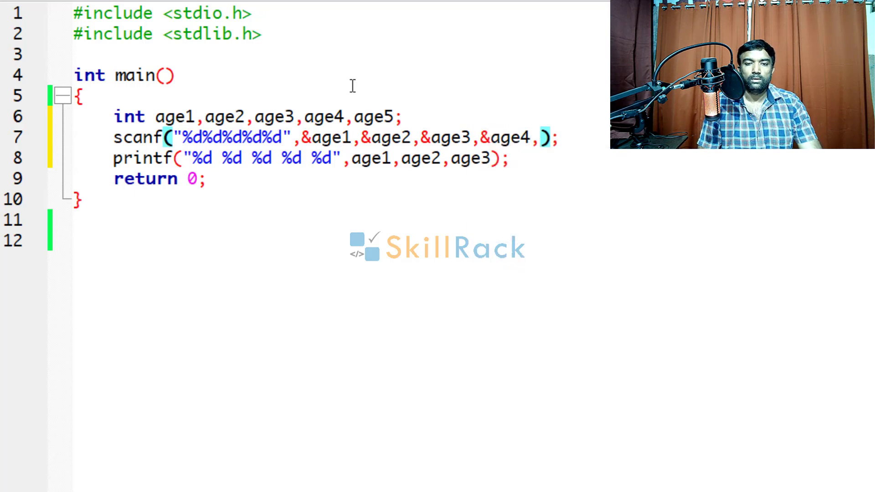
pyautogui.write('&age5')
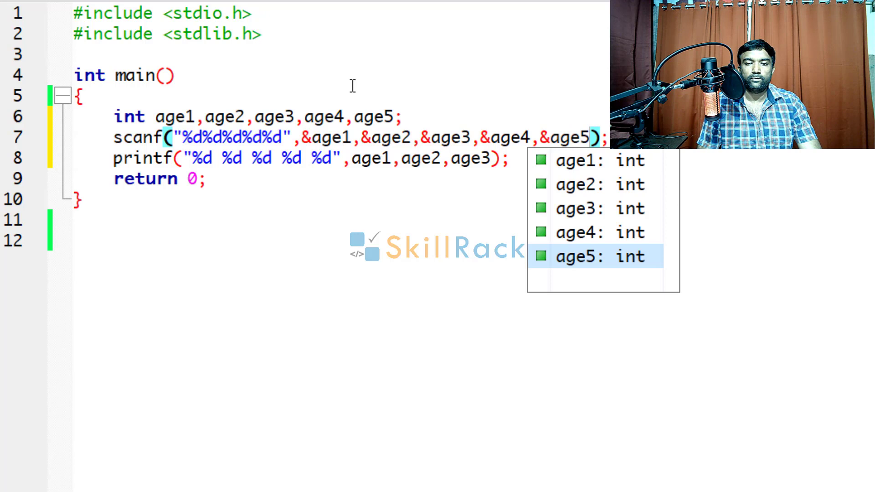
pyautogui.press('Escape')
pyautogui.press('Down')
pyautogui.press('Left')
pyautogui.press('Left')
pyautogui.write(',')
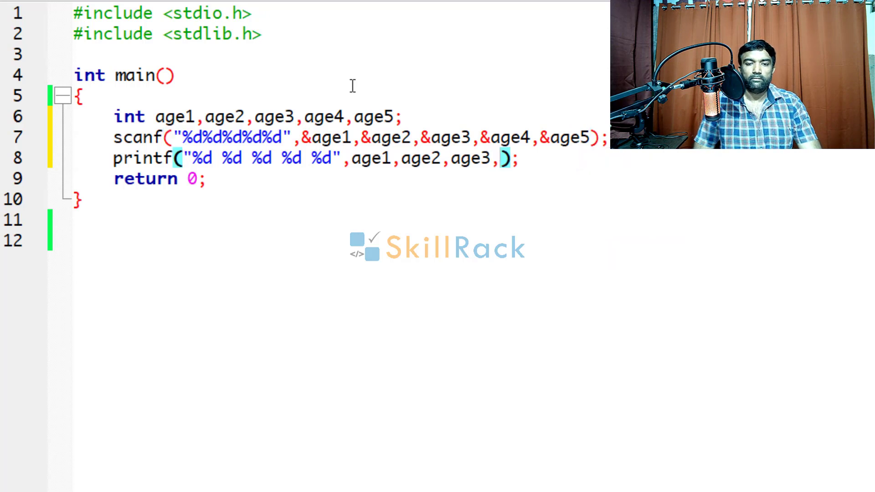
pyautogui.write('age4')
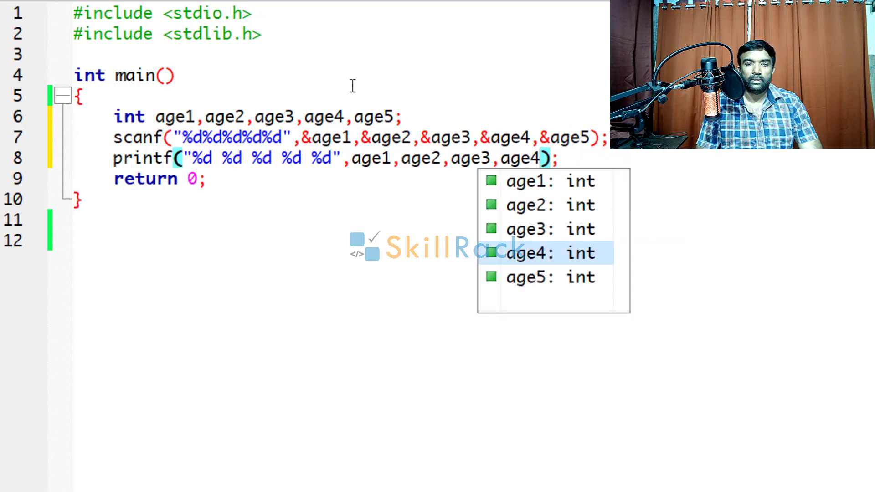
pyautogui.write(',age')
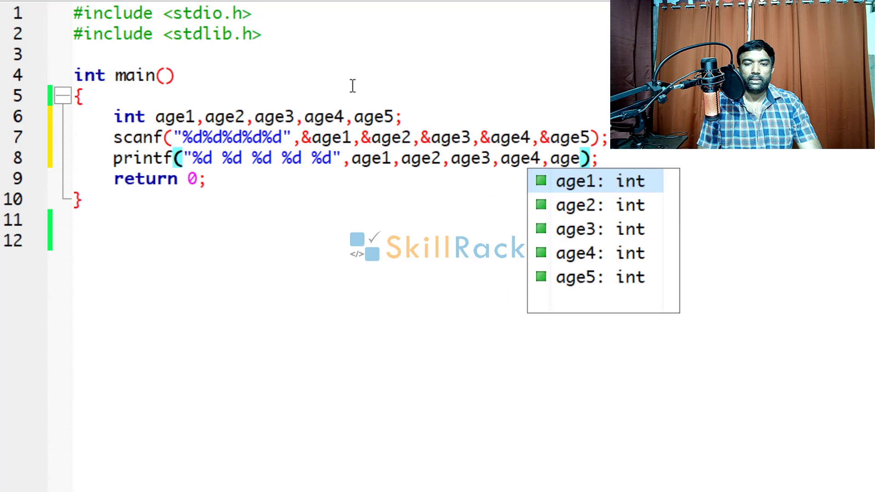
pyautogui.write('5')
pyautogui.press('Escape')
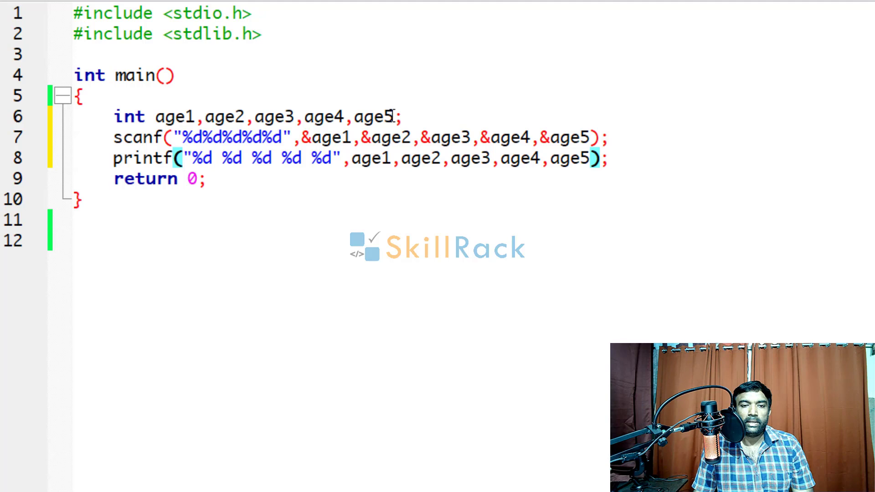
pyautogui.click(394, 117)
pyautogui.write(',')
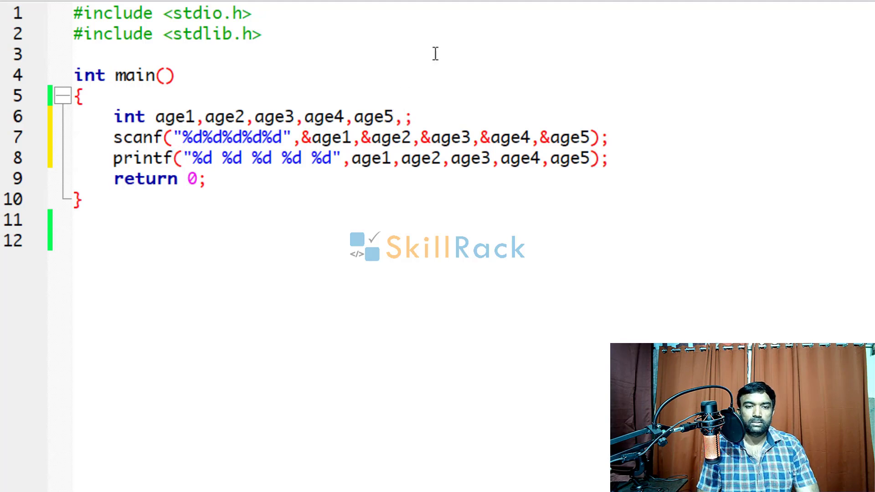
pyautogui.write('....')
pyautogui.write(',')
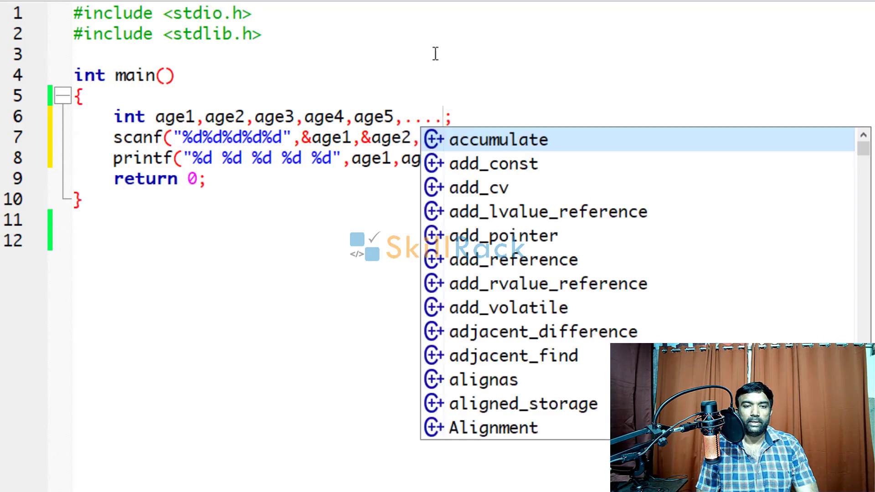
pyautogui.write('age1')
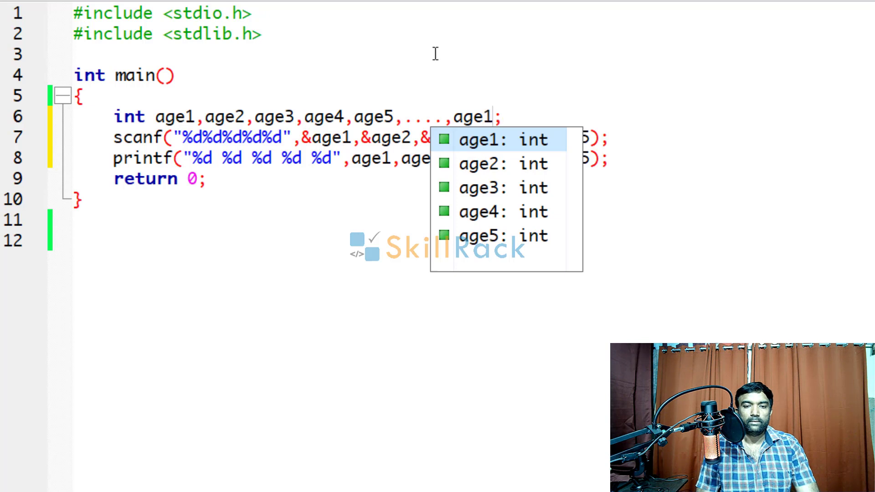
pyautogui.write('000')
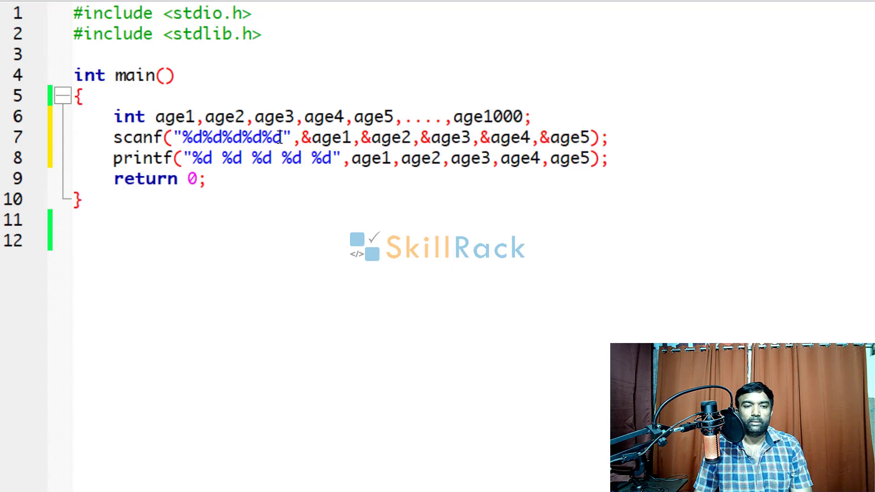
pyautogui.click(280, 138)
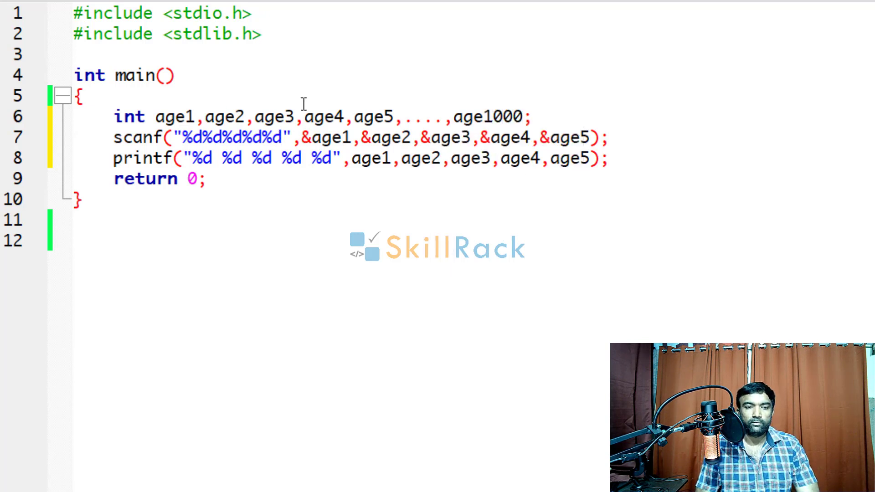
pyautogui.write('......')
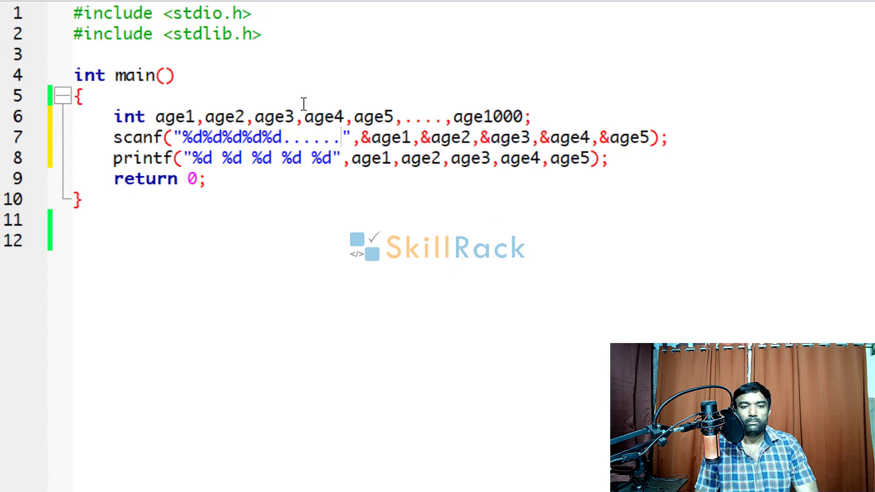
pyautogui.click(656, 139)
pyautogui.write(',')
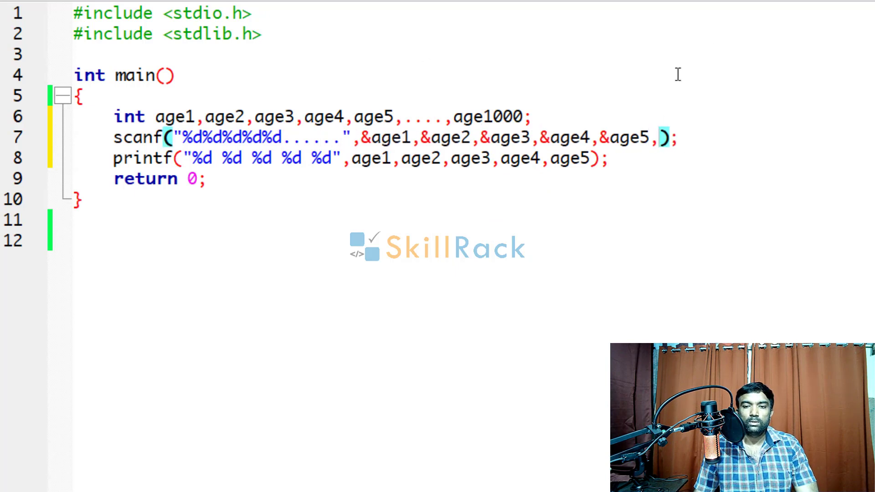
pyautogui.write('....,')
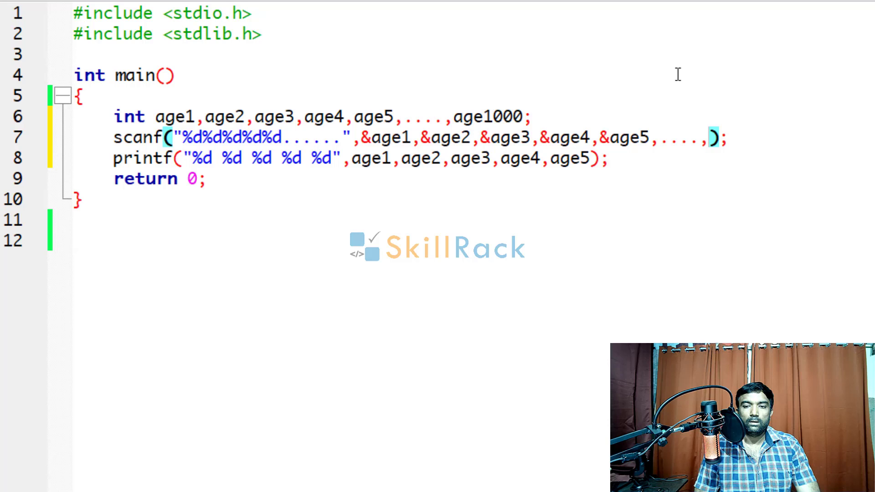
pyautogui.write('&age1')
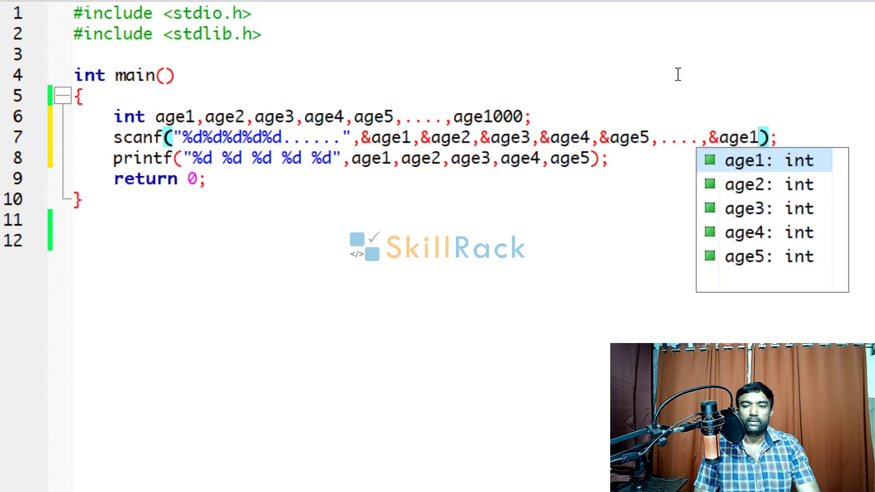
pyautogui.write('000')
pyautogui.press('Down')
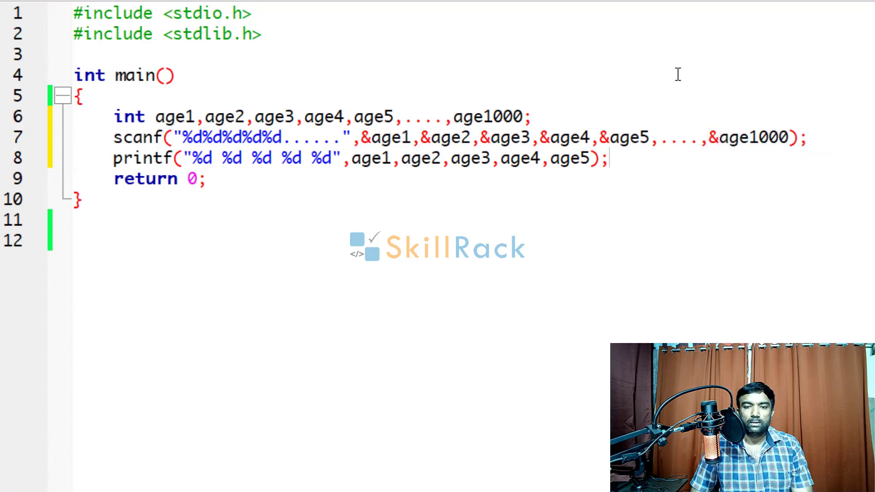
pyautogui.press('Left')
pyautogui.press('Left')
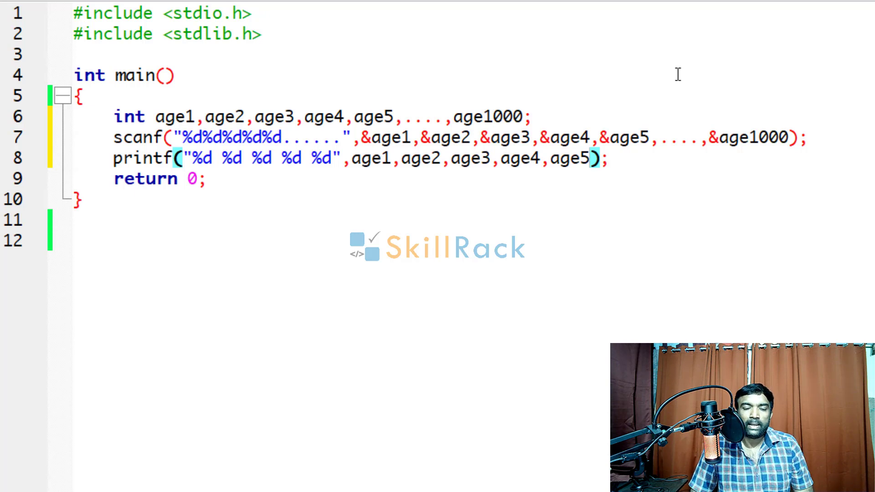
# Replace the variable list with int age[1000]; and add an empty line below it.
pyautogui.moveTo(186, 113); pyautogui.dragTo(522, 117)
pyautogui.write('7;')
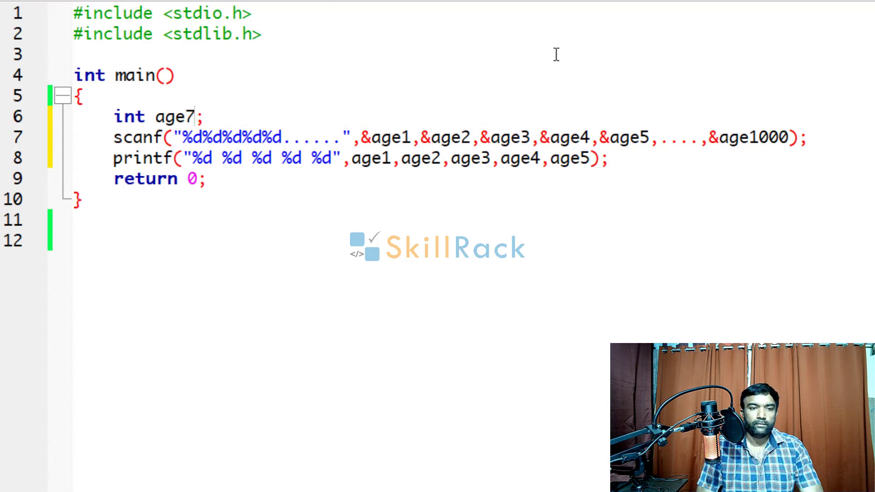
pyautogui.press('BackSpace')
pyautogui.write('[1')
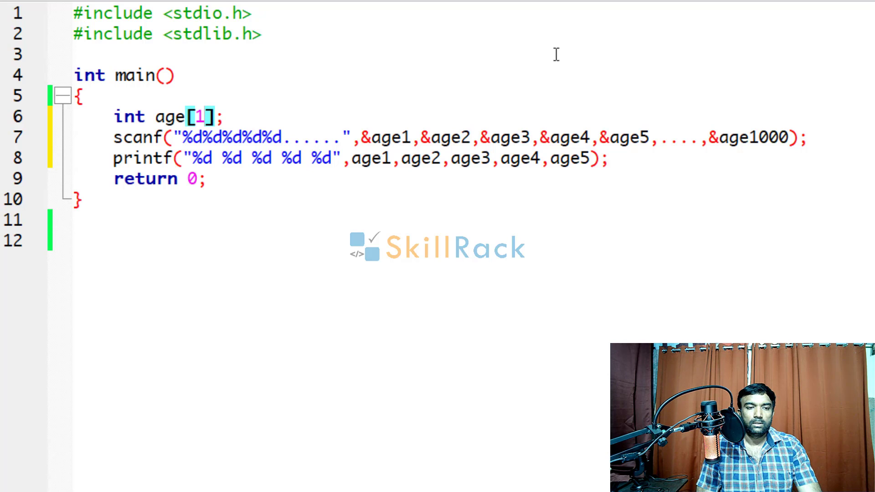
pyautogui.write('000')
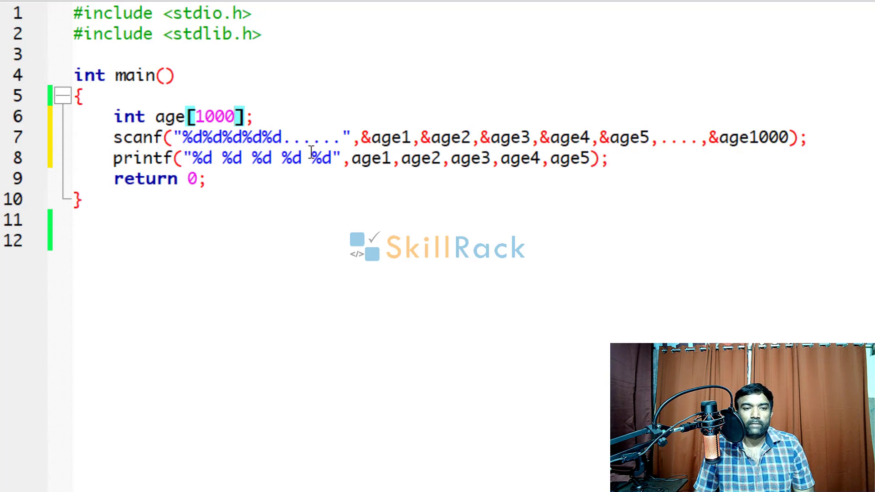
pyautogui.click(284, 118)
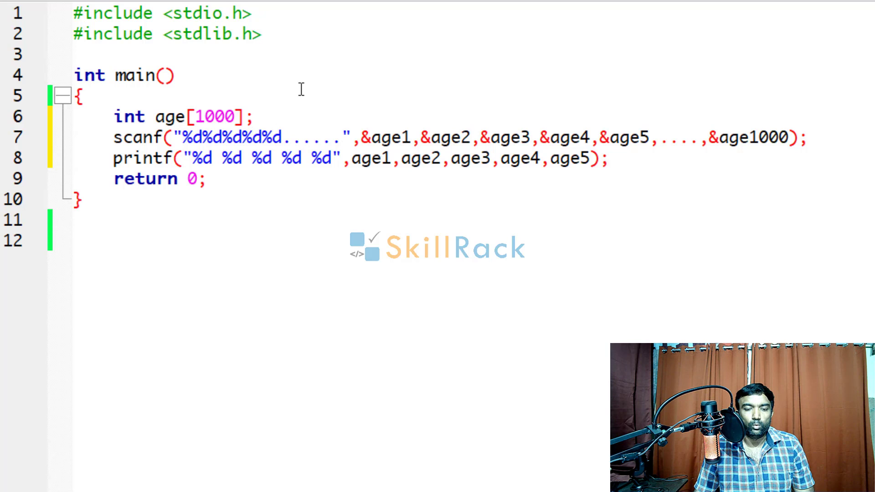
pyautogui.press('Return')
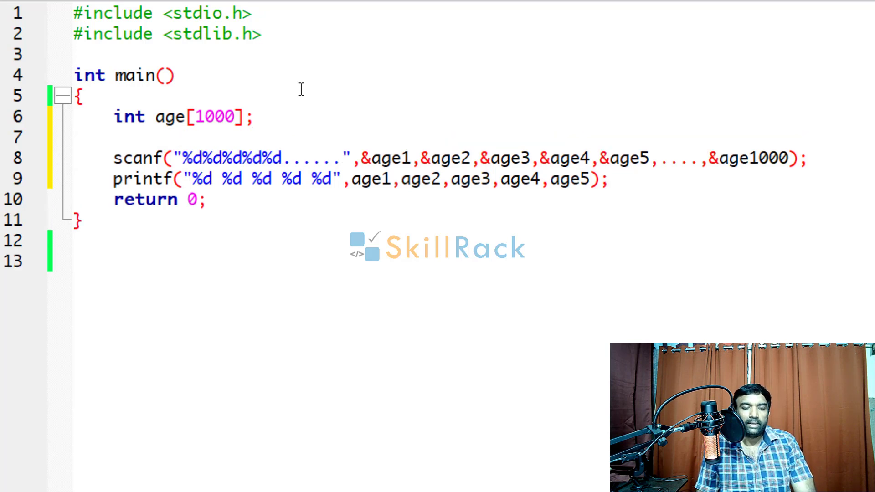
pyautogui.write('for(in')
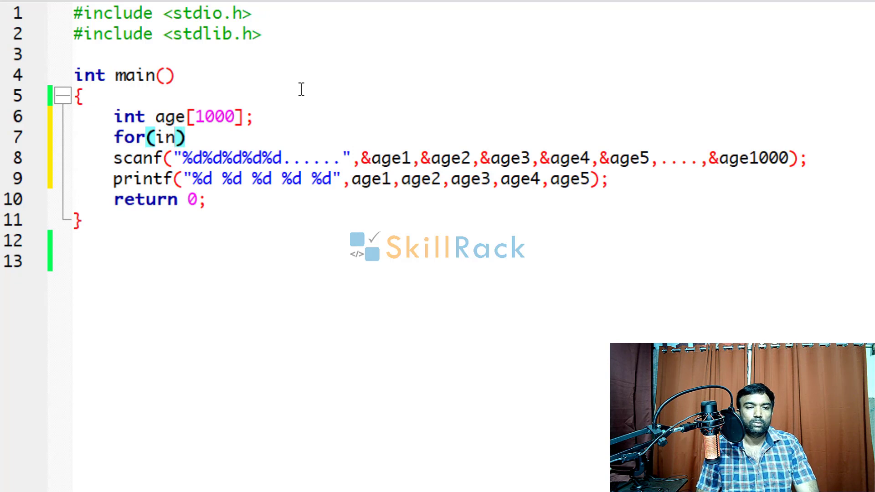
pyautogui.write('t in')
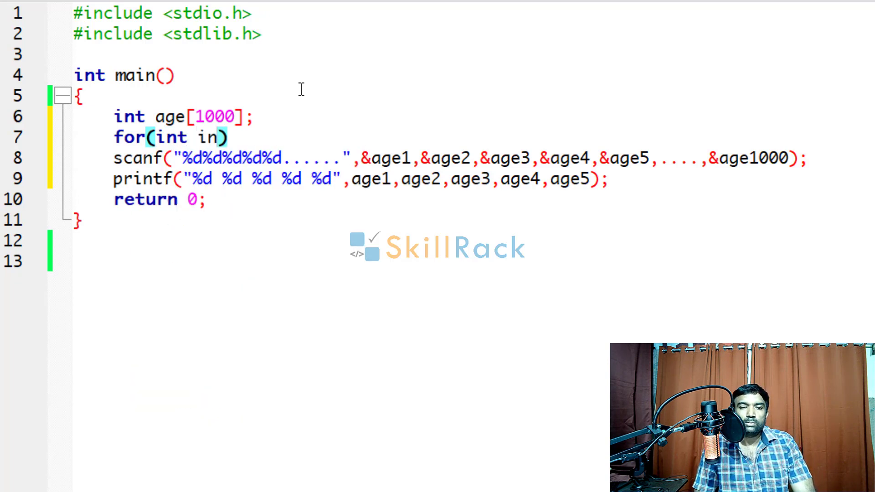
pyautogui.write('d')
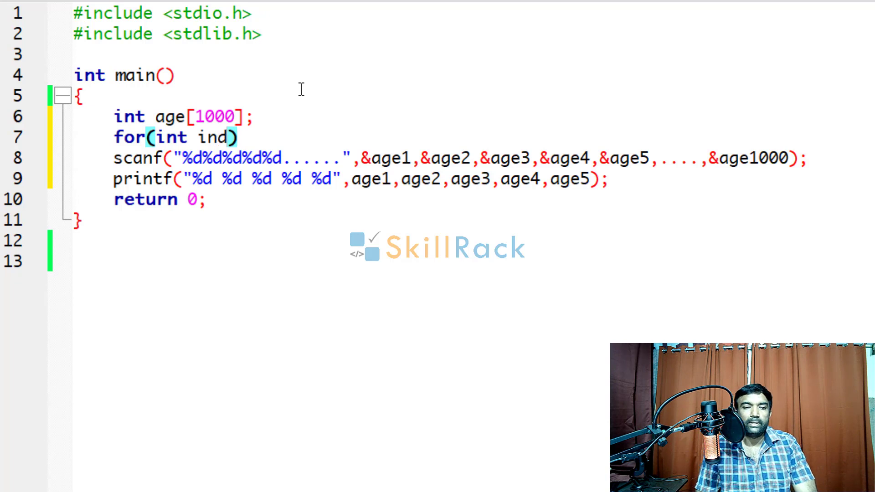
pyautogui.write('ex=0')
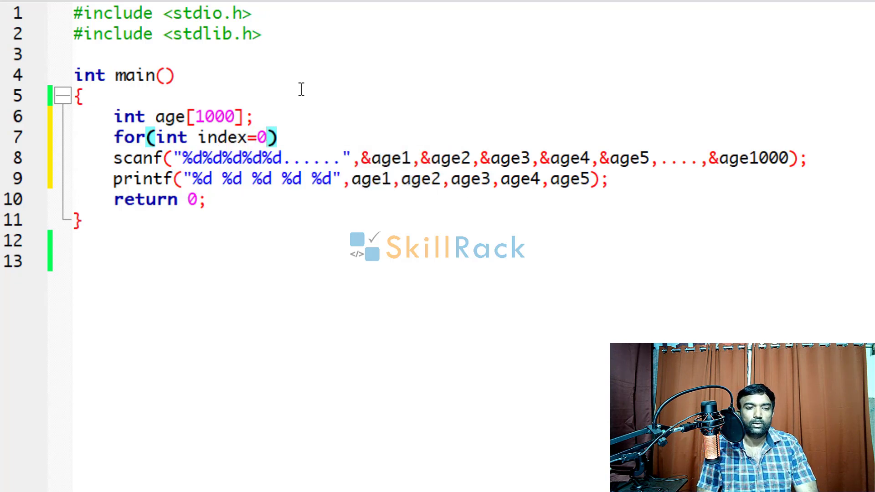
pyautogui.write(';index')
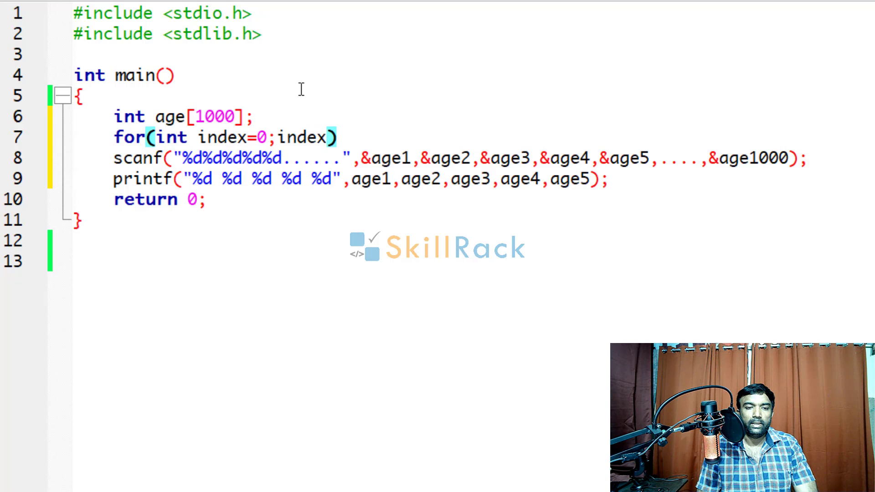
pyautogui.write('<1')
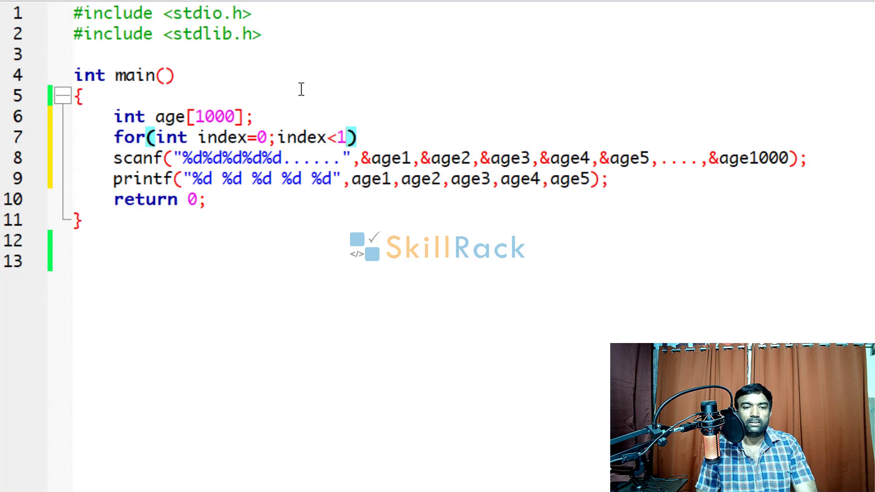
pyautogui.write('000;ind')
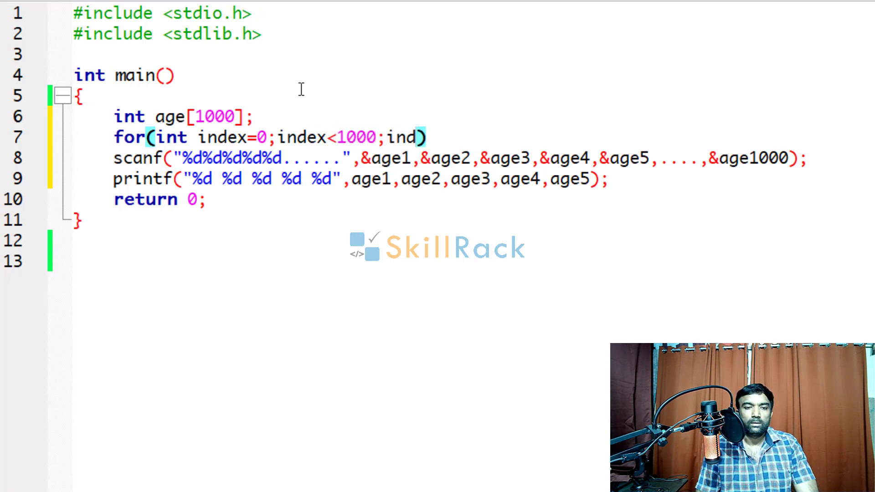
pyautogui.write('ex++')
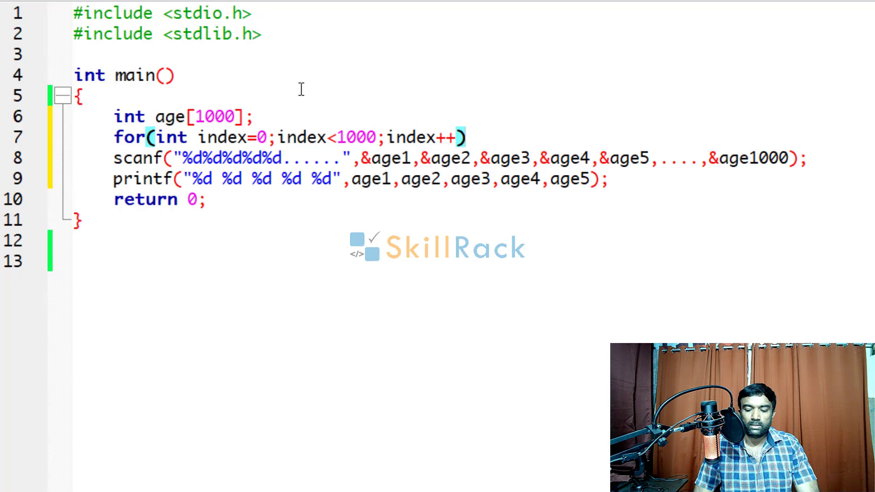
# Write for(int index=0;index<1000;index++){ scanf("%d",&arr[index]); }.
pyautogui.press('Right')
pyautogui.write('{')
pyautogui.press('Return')
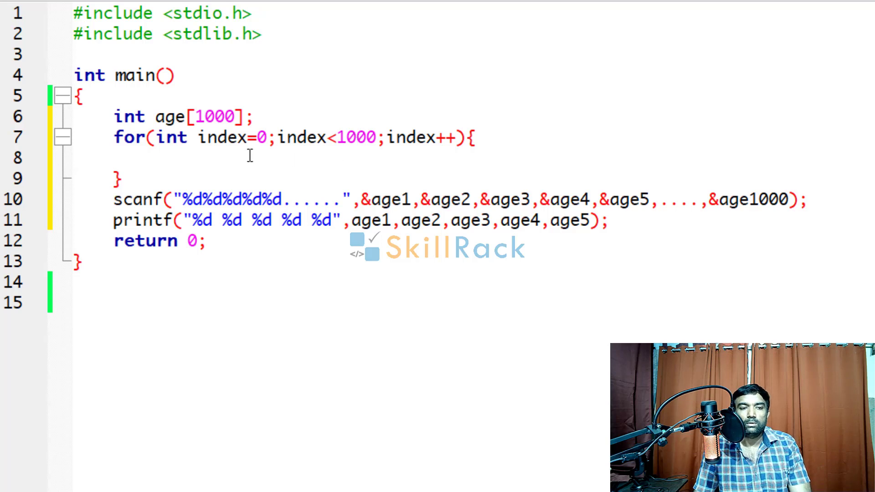
pyautogui.write('sca')
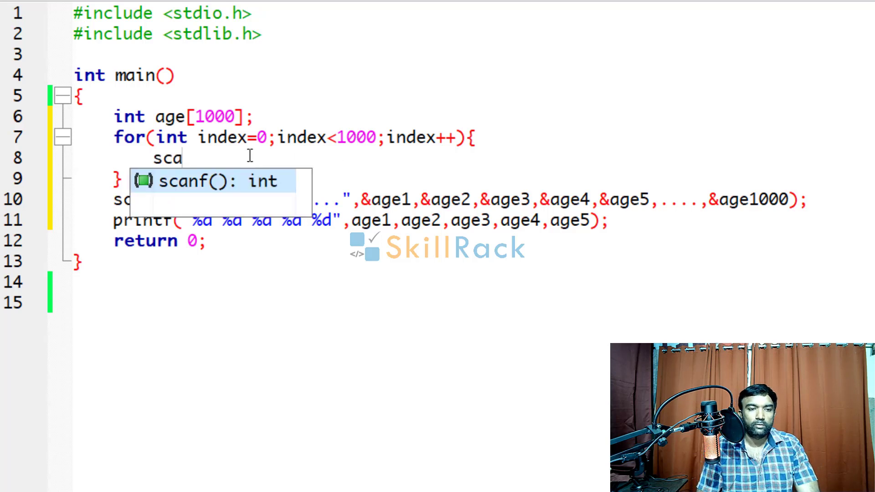
pyautogui.write('nf("%')
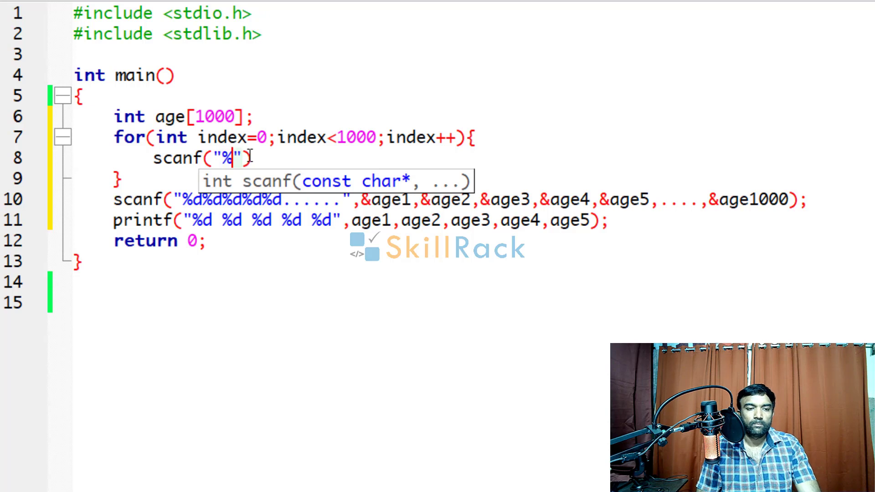
pyautogui.write('d",')
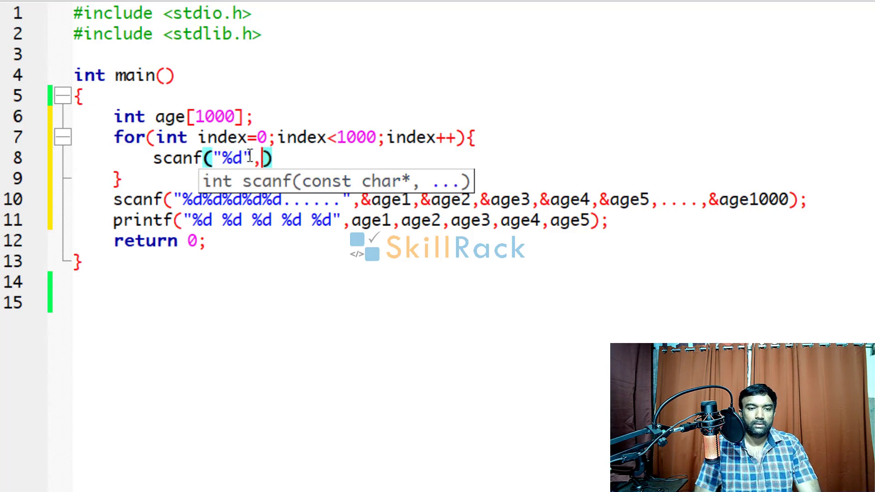
pyautogui.write('arr[')
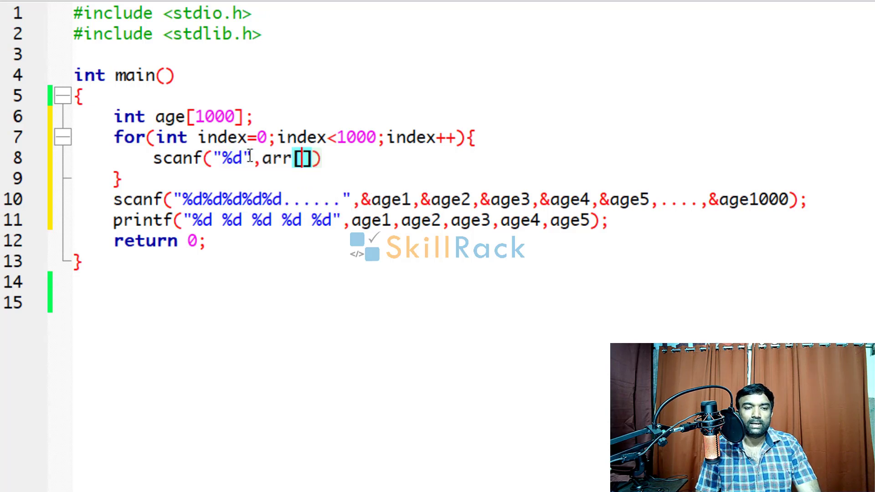
pyautogui.write('index')
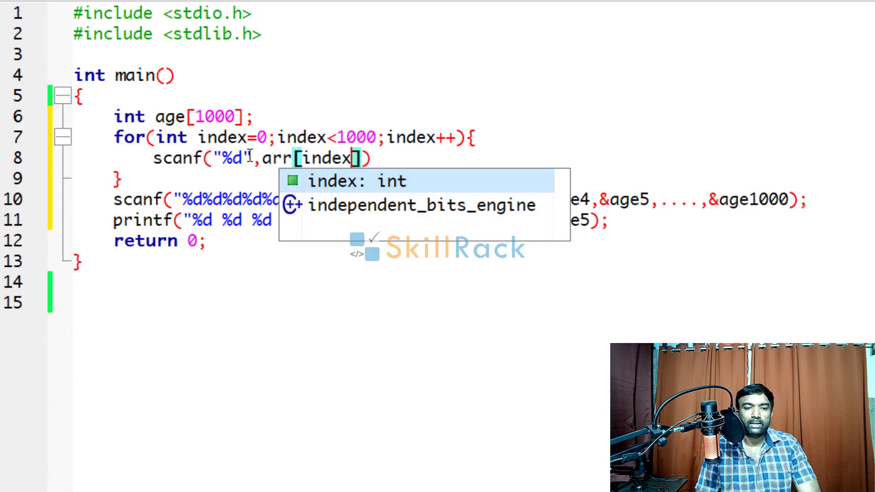
pyautogui.write(']);')
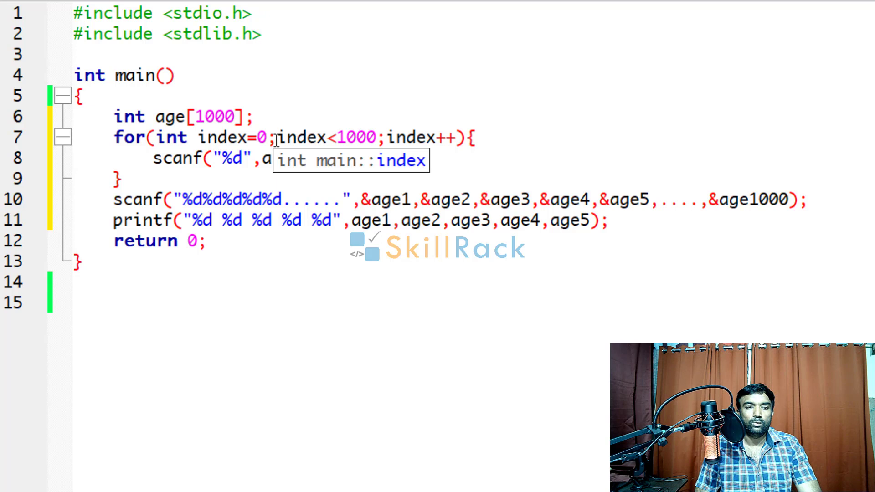
pyautogui.write('&')
pyautogui.click(301, 220)
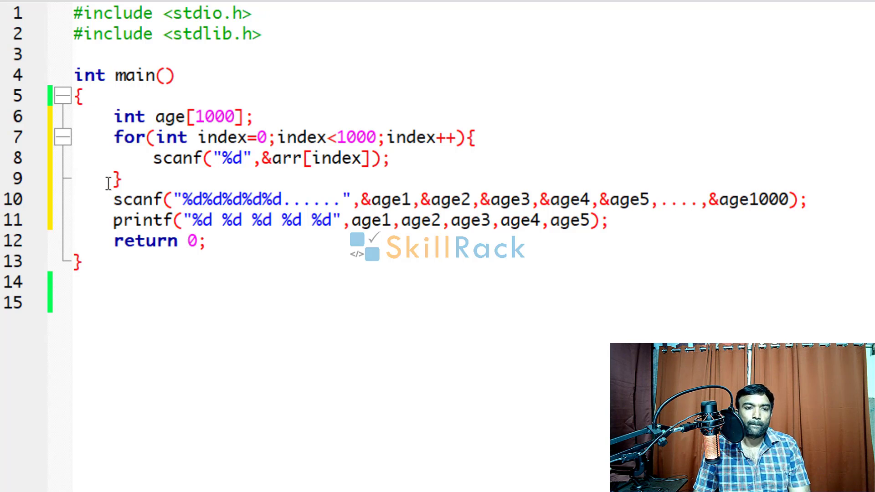
# Delete the old scanf/printf lines and paste a copy of the for loop below.
pyautogui.moveTo(113, 198); pyautogui.dragTo(655, 228)
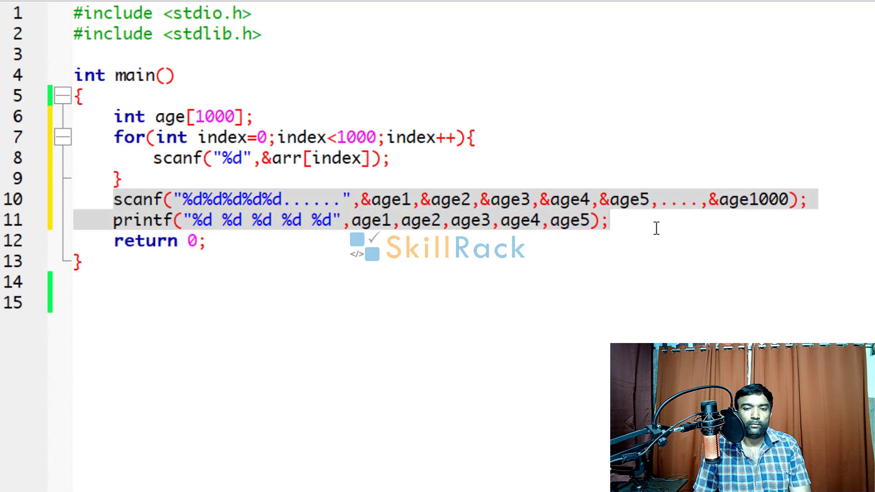
pyautogui.press('Delete')
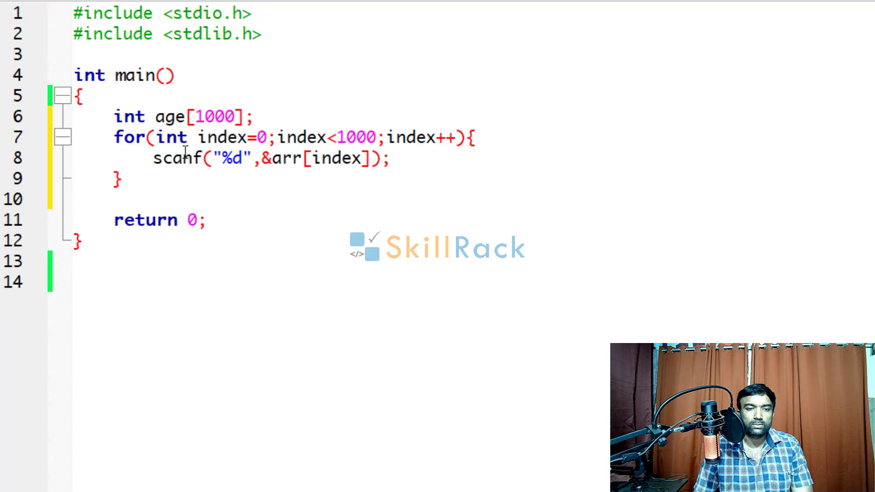
pyautogui.moveTo(101, 137); pyautogui.dragTo(161, 176)
pyautogui.hotkey('ctrl', 'c')
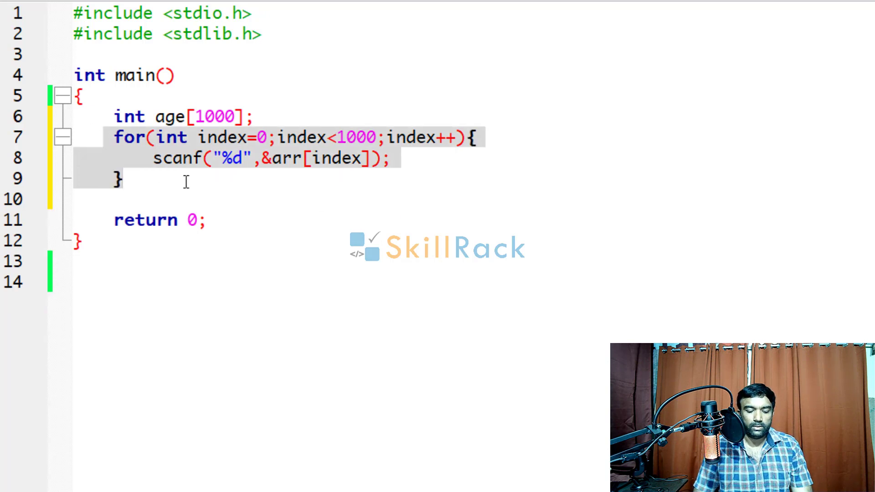
pyautogui.click(160, 198)
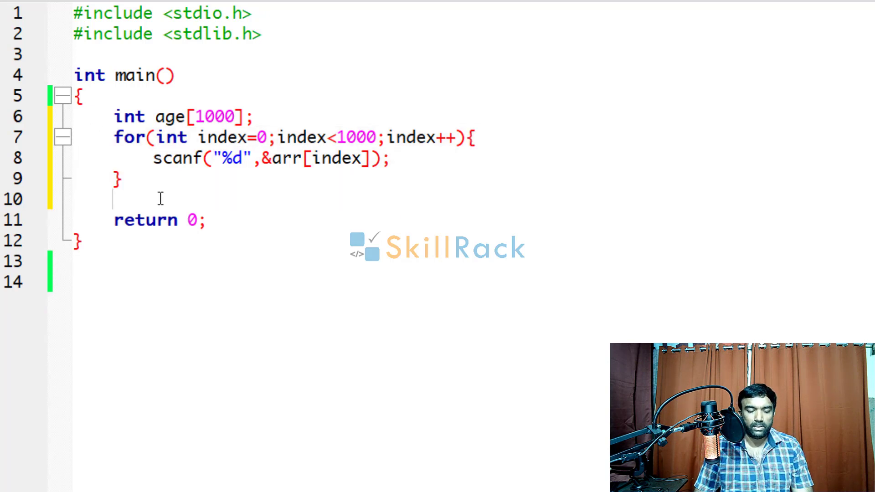
pyautogui.hotkey('ctrl', 'v')
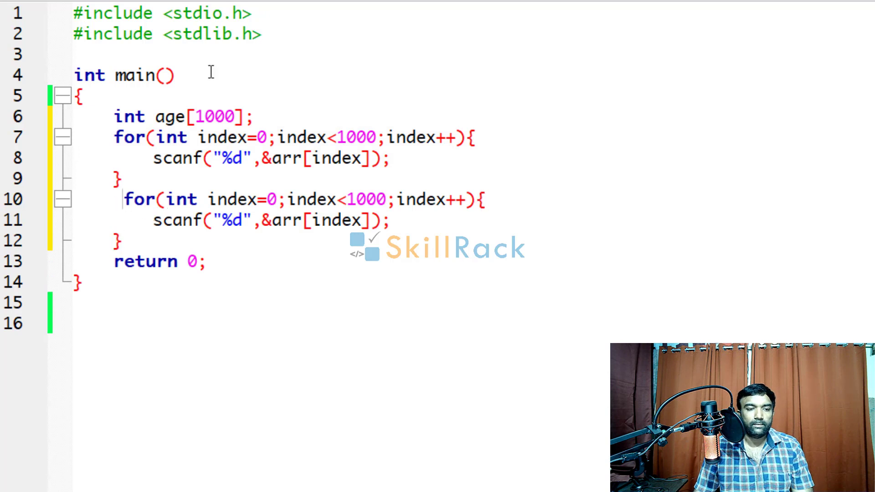
# Turn the copied loop into printf("%d",arr[index]) by dropping the &.
pyautogui.doubleClick(167, 220)
pyautogui.write('pr')
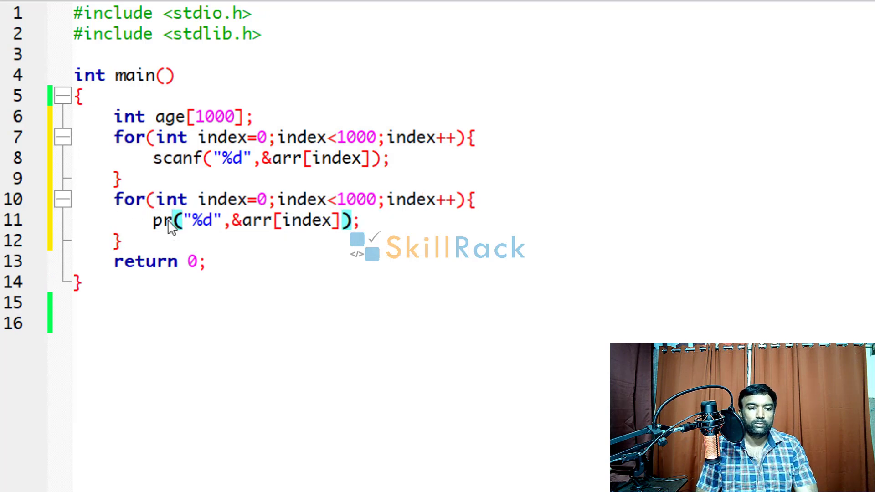
pyautogui.write('intf')
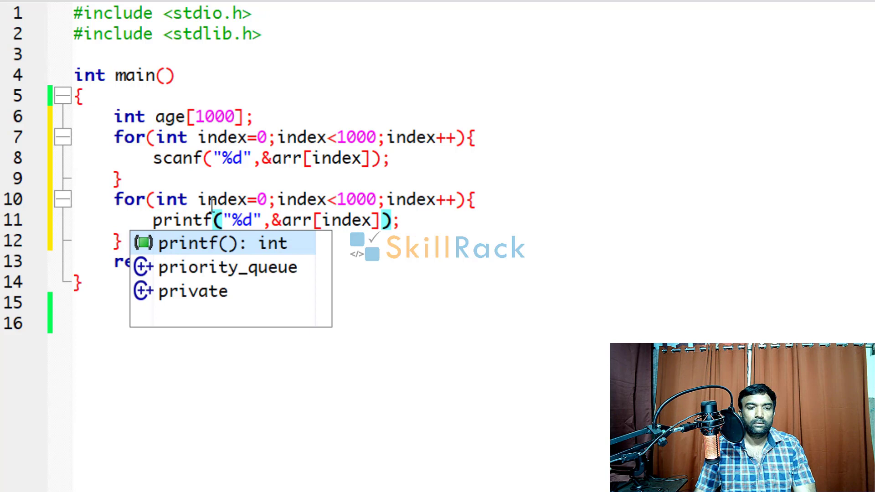
pyautogui.click(272, 220)
pyautogui.press('Delete')
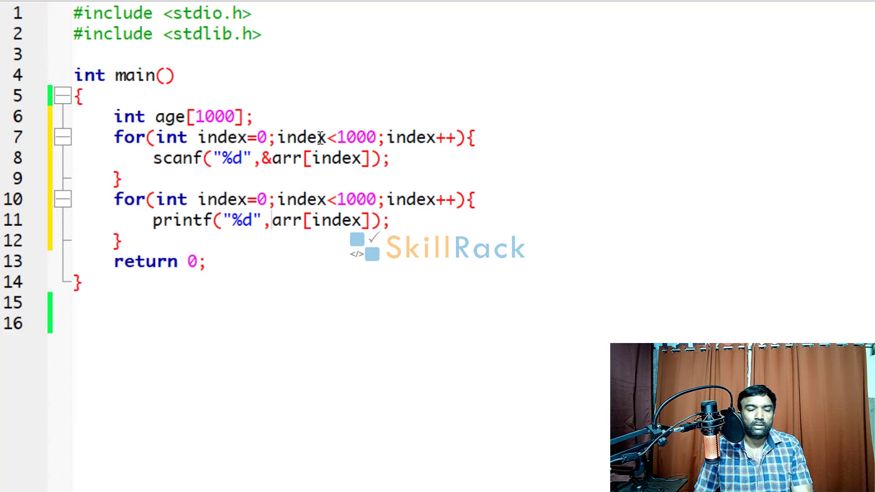
# Declare N and add scanf("%d",&N); on a new line below the declaration.
pyautogui.click(290, 121)
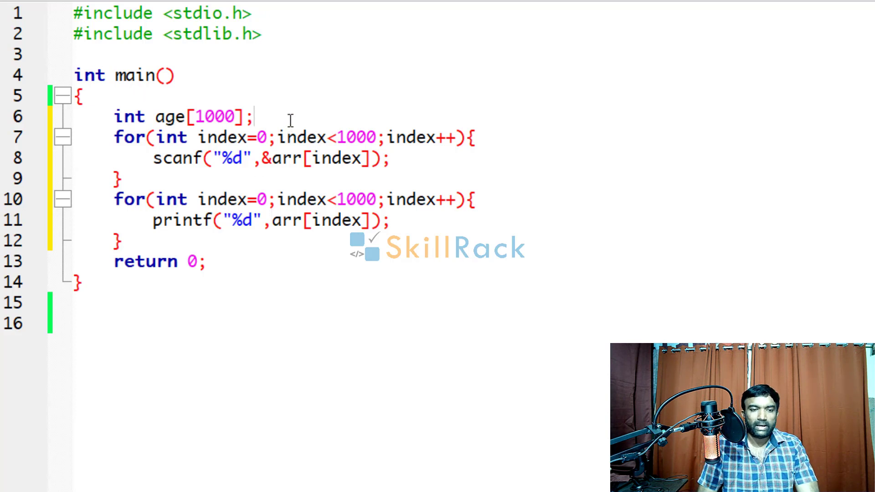
pyautogui.write(',')
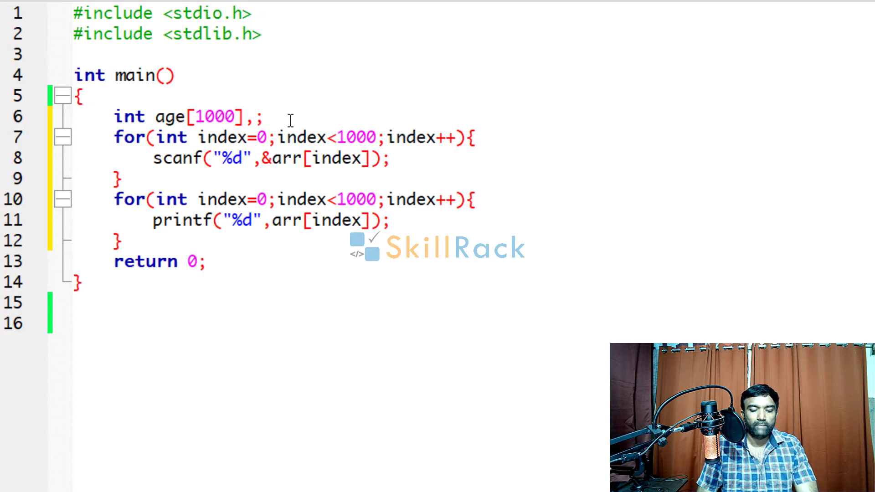
pyautogui.write('N')
pyautogui.press('End')
pyautogui.press('Return')
pyautogui.write('scan')
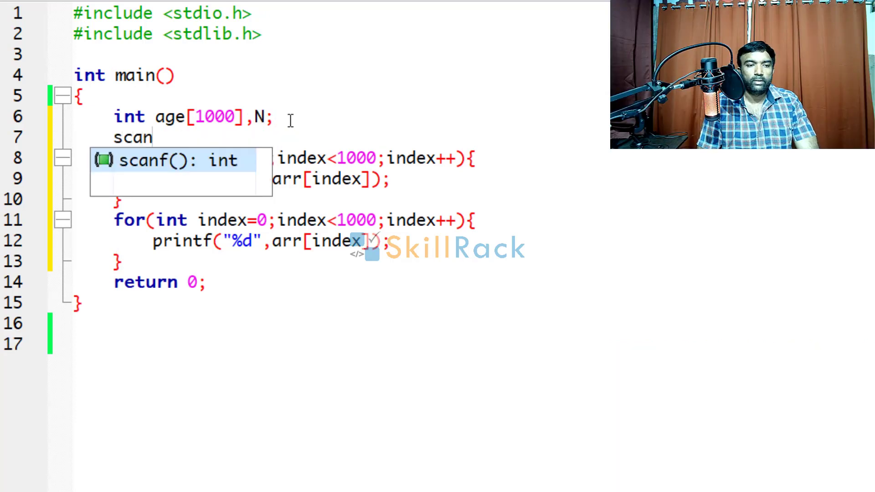
pyautogui.write('f("%')
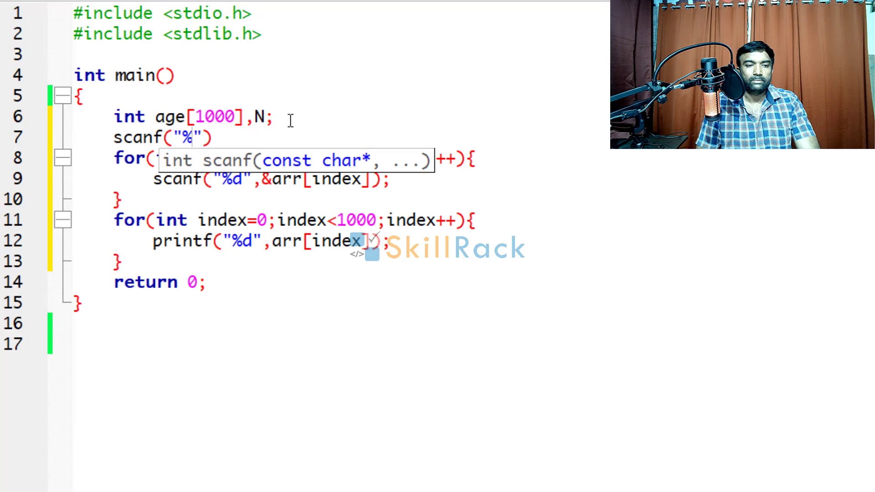
pyautogui.write('d"')
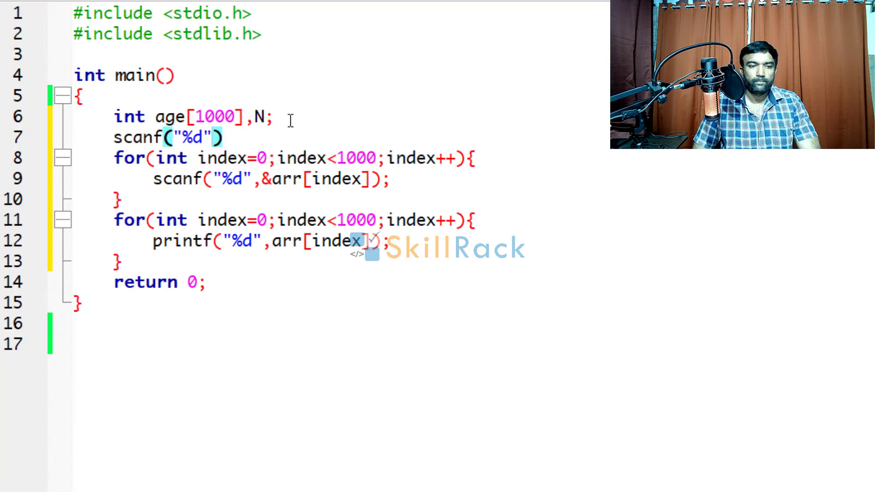
pyautogui.write(',&N);')
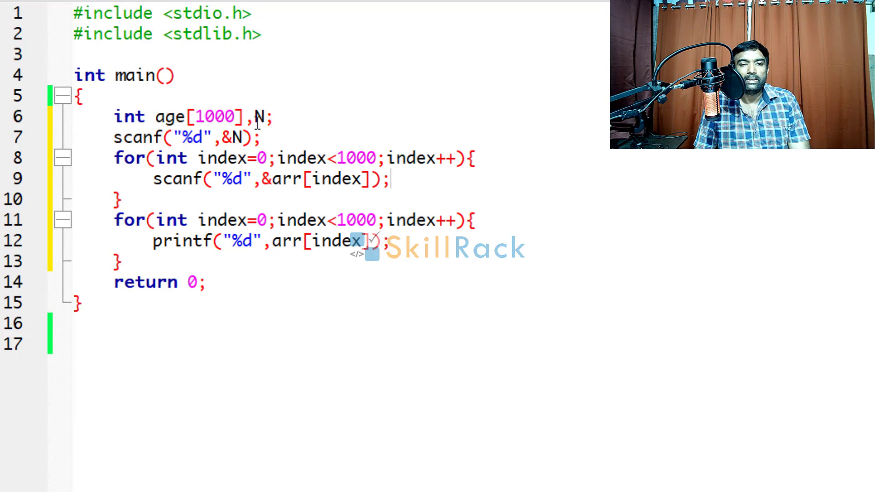
# Replace the 1000 bound with N in both for loops.
pyautogui.doubleClick(355, 158)
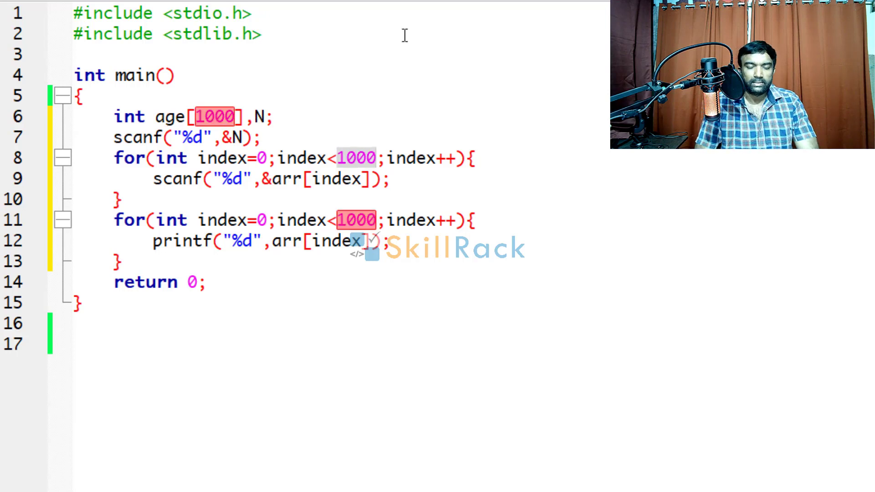
pyautogui.write('N')
pyautogui.doubleClick(349, 220)
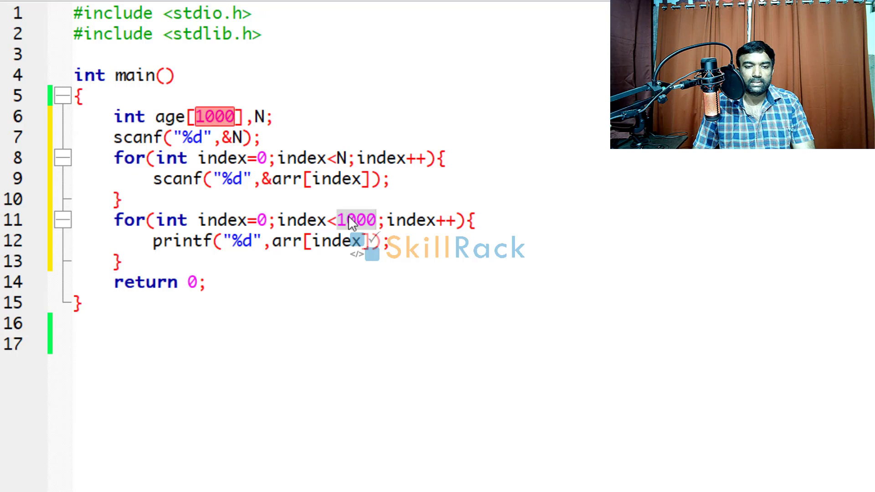
pyautogui.write('N')
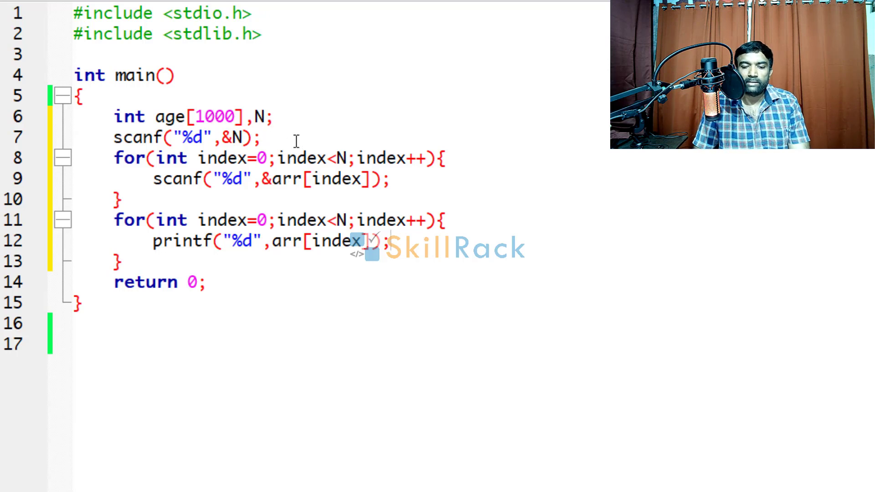
# Remove age[1000] from line 6 and declare int arr[N]; after reading N.
pyautogui.click(255, 119)
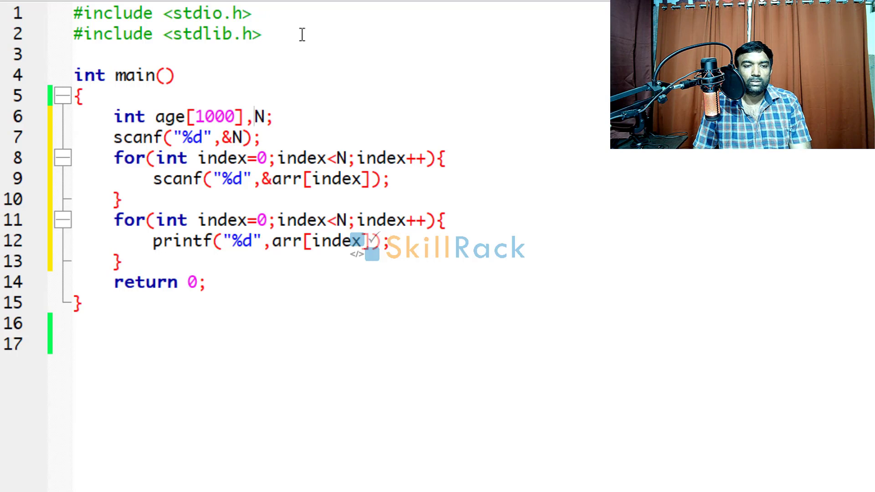
pyautogui.press('BackSpace')
pyautogui.press('BackSpace')
pyautogui.press('BackSpace')
pyautogui.press('BackSpace')
pyautogui.press('BackSpace')
pyautogui.press('BackSpace')
pyautogui.press('BackSpace')
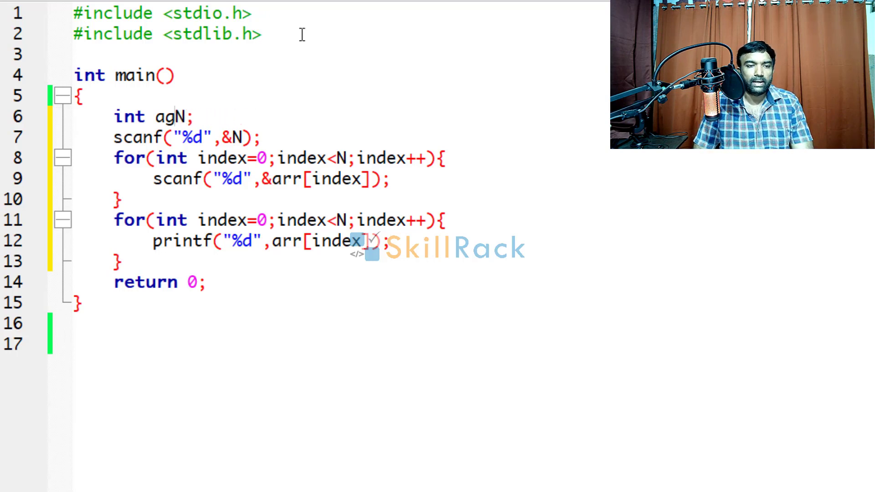
pyautogui.press('BackSpace')
pyautogui.press('BackSpace')
pyautogui.press('Down')
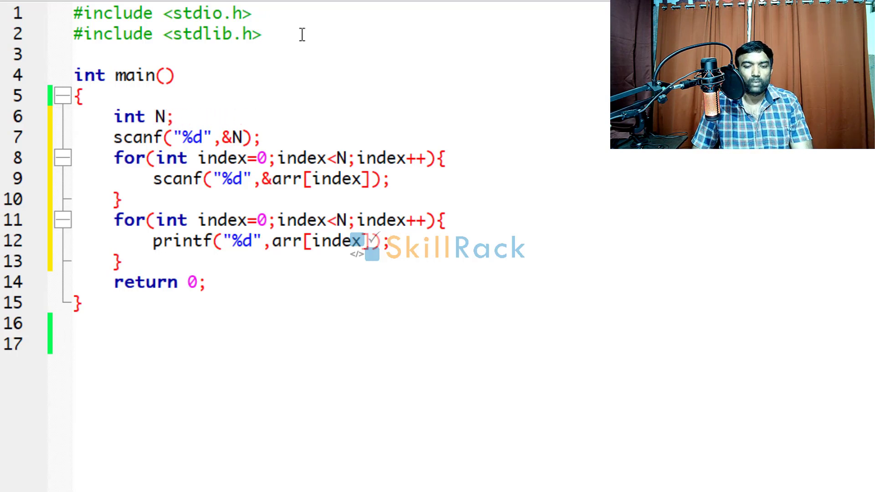
pyautogui.press('End')
pyautogui.press('Return')
pyautogui.write('in')
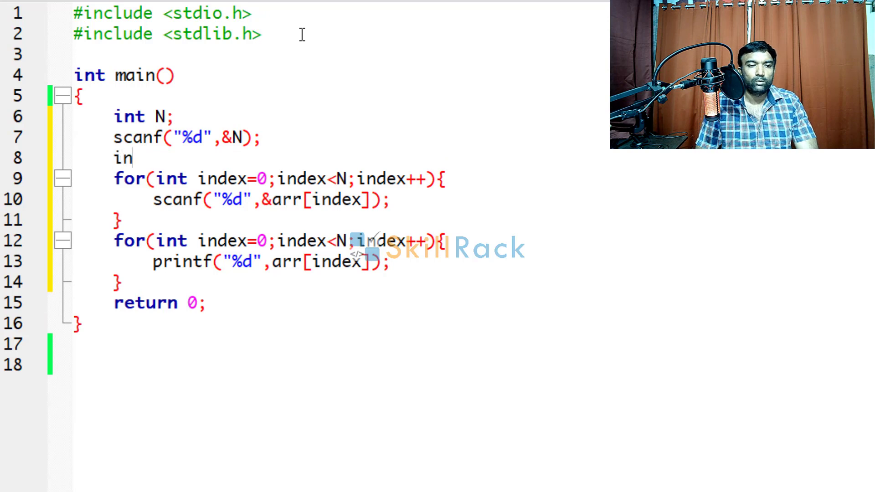
pyautogui.write('t arr[N]')
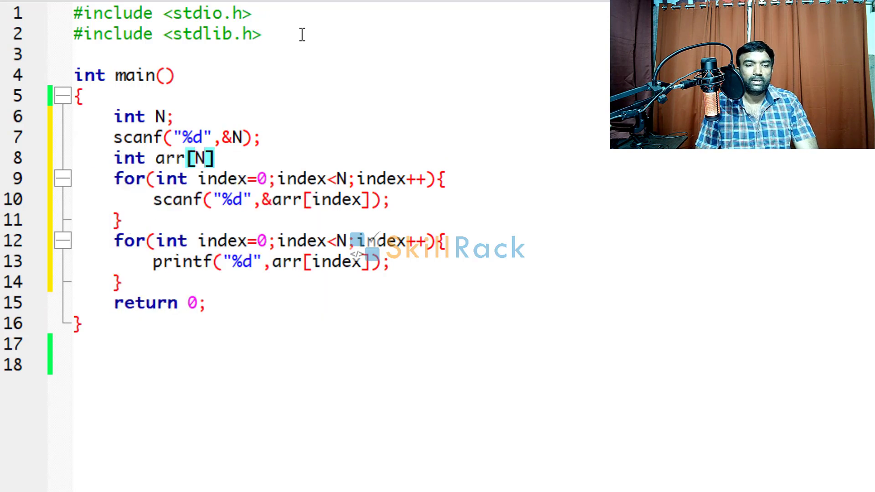
pyautogui.write(';')
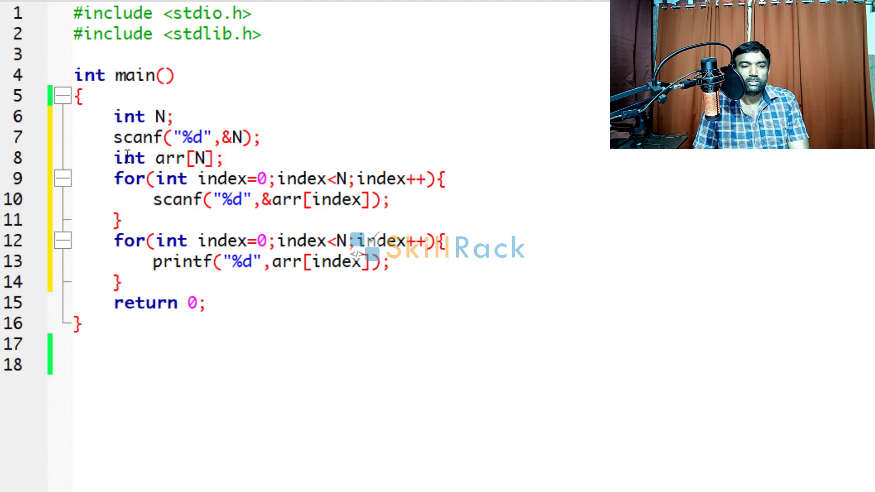
pyautogui.press('F9')
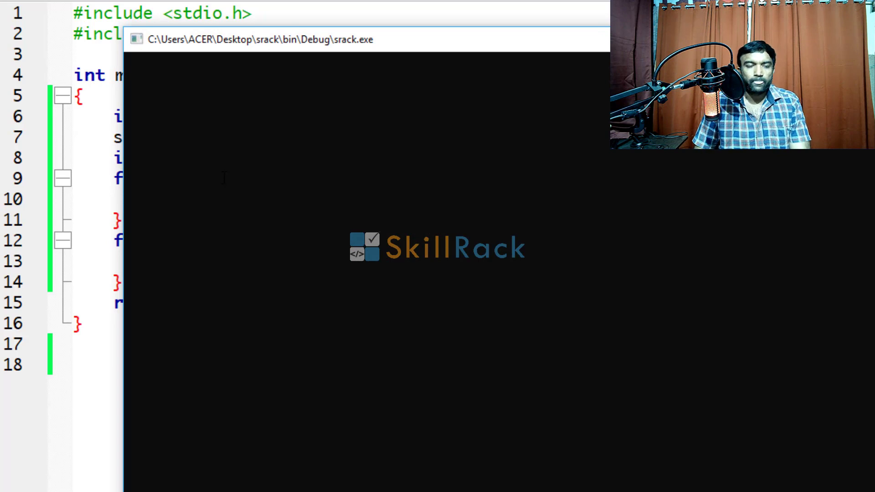
pyautogui.write('6 ')
pyautogui.write('1')
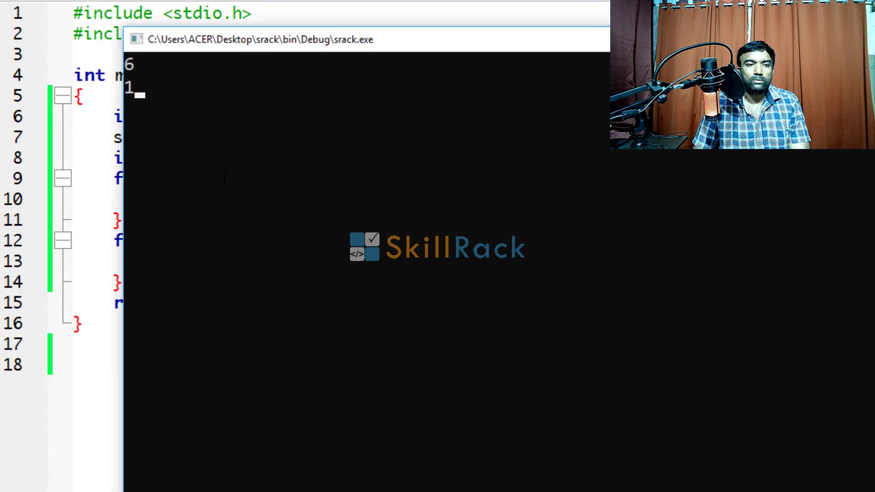
pyautogui.write(' 2 88 ')
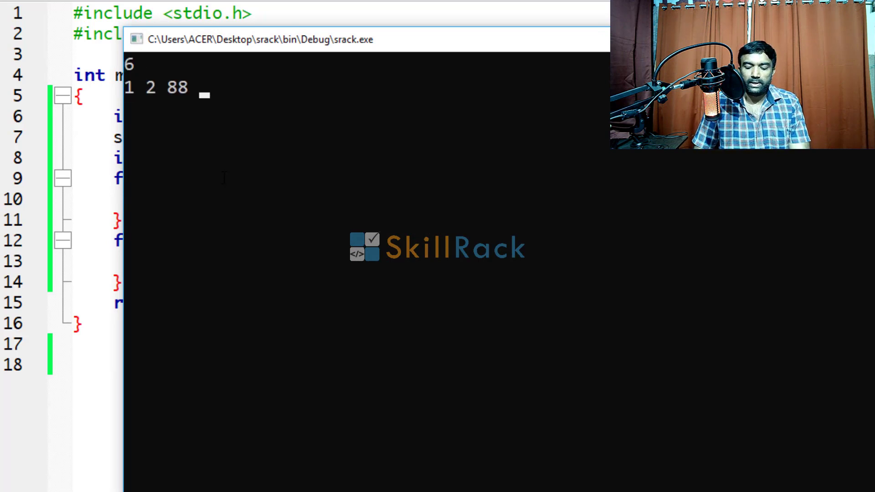
pyautogui.write('44 54 ')
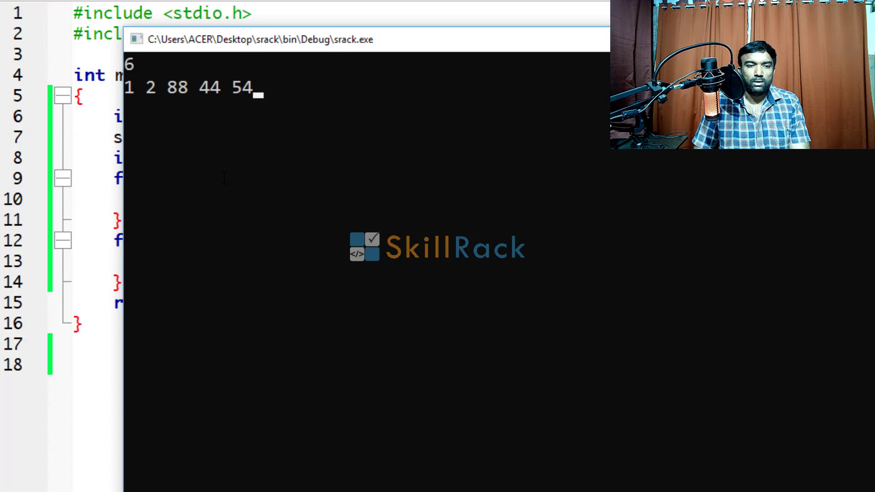
pyautogui.write('100')
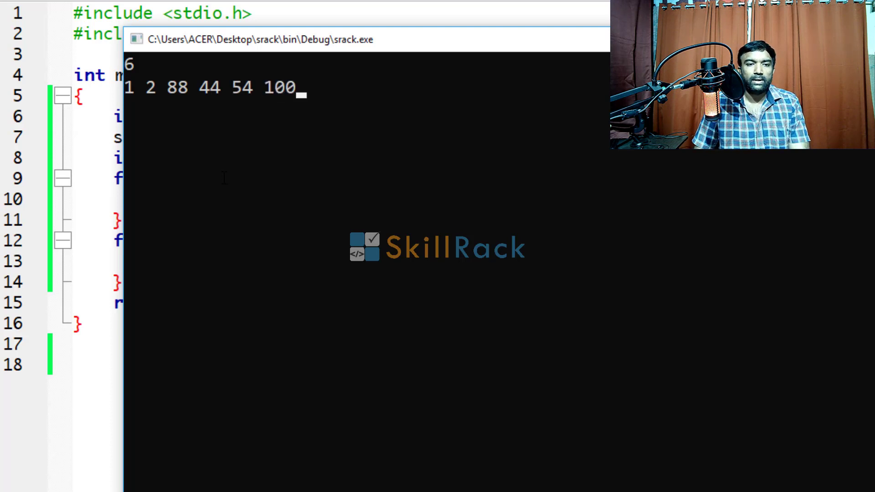
pyautogui.press('Return')
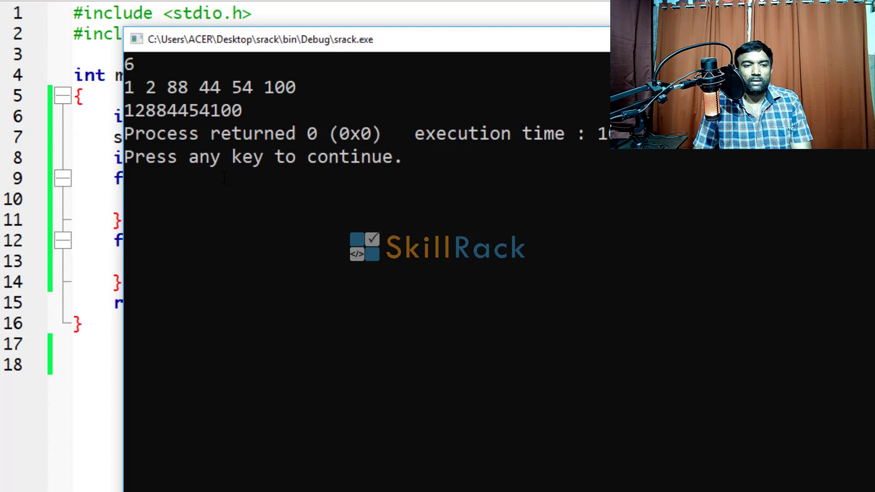
# Add a space after %d in printf, rerun with 6 and six numbers echoed space-separated.
pyautogui.press('Return')
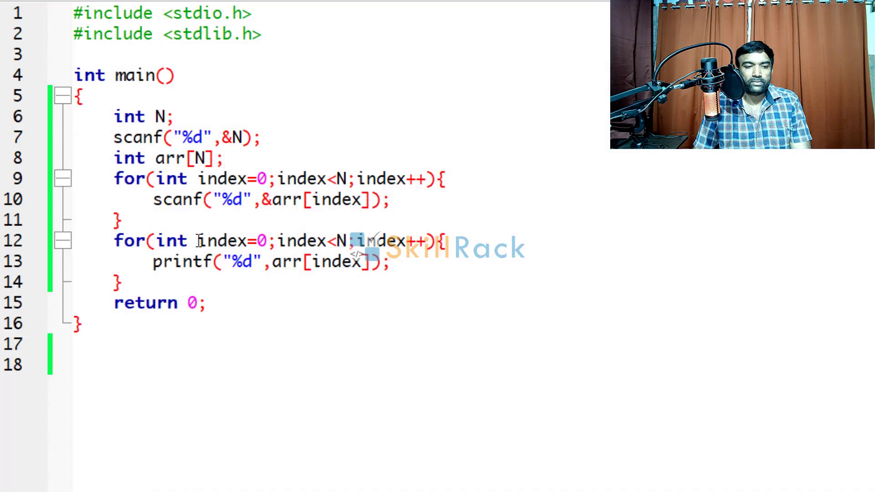
pyautogui.press('Left')
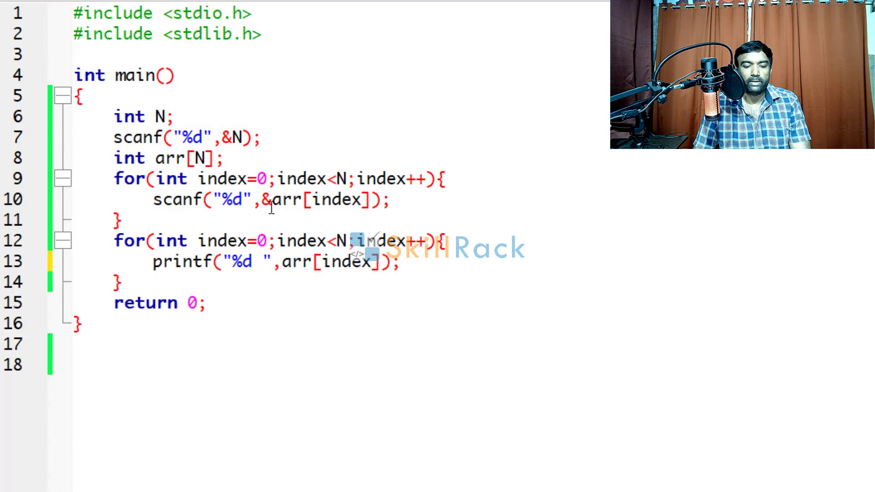
pyautogui.press('F9')
pyautogui.write('6')
pyautogui.press('Return')
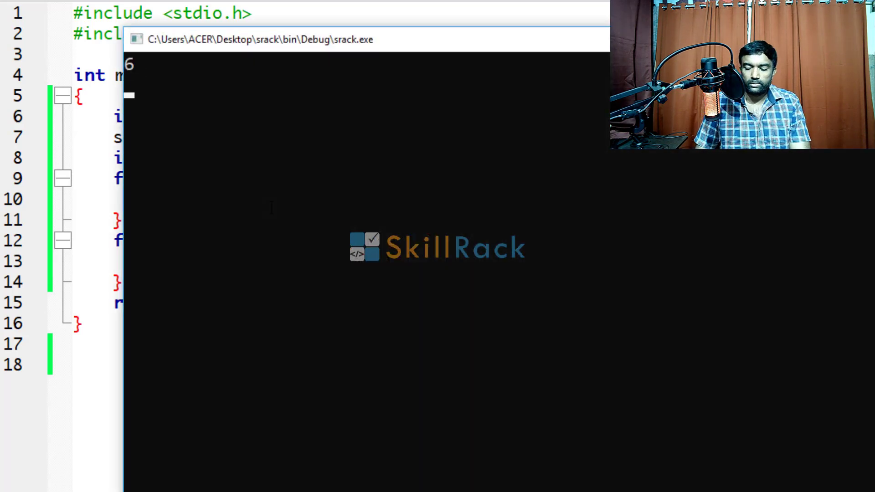
pyautogui.write('23 558 ')
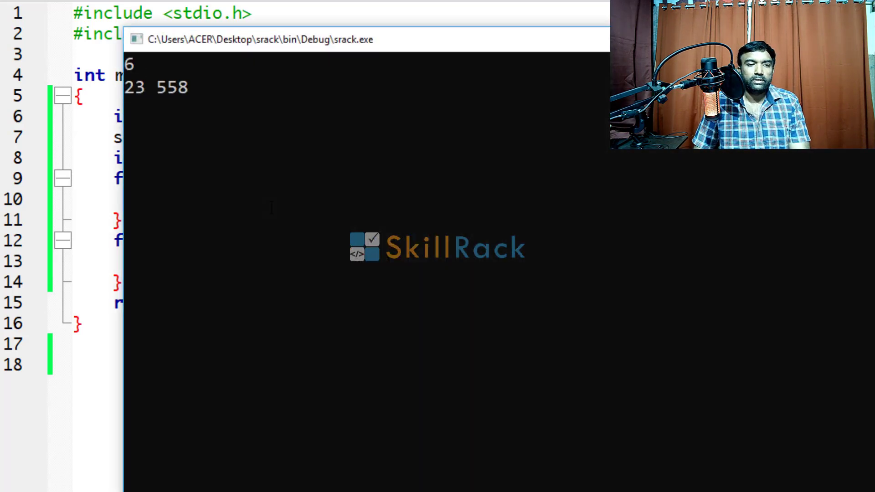
pyautogui.write('87')
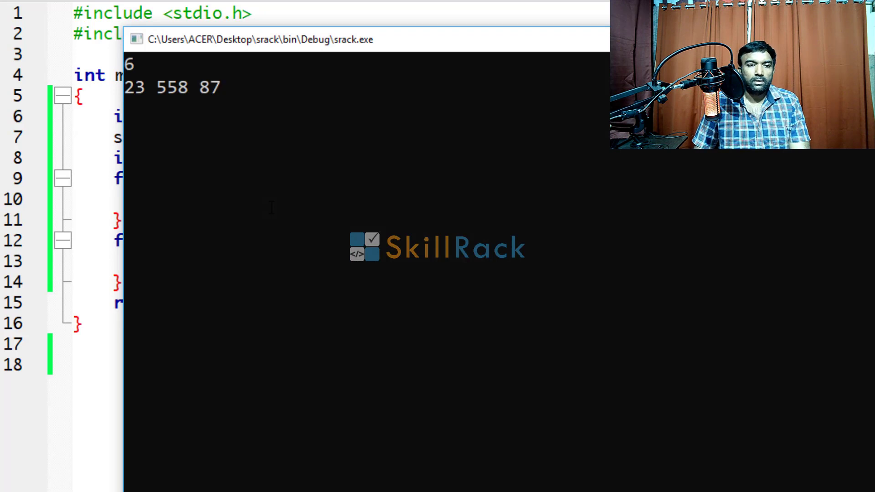
pyautogui.write(' 90 1')
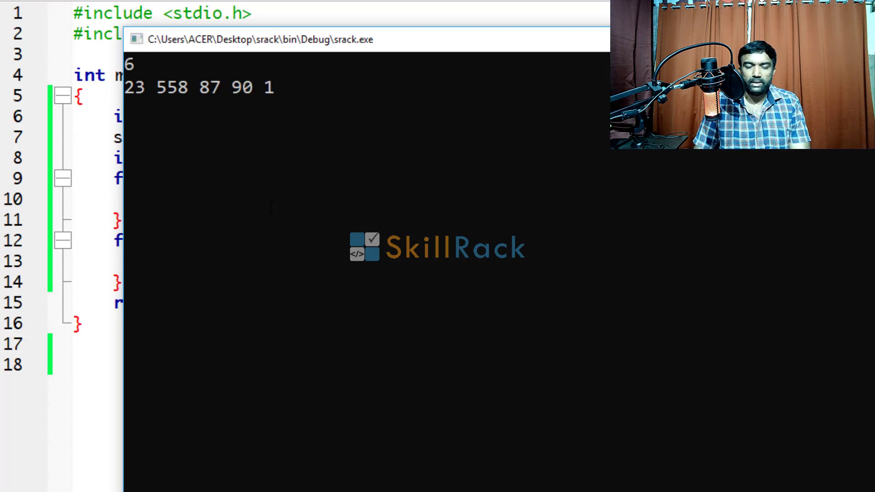
pyautogui.write('45')
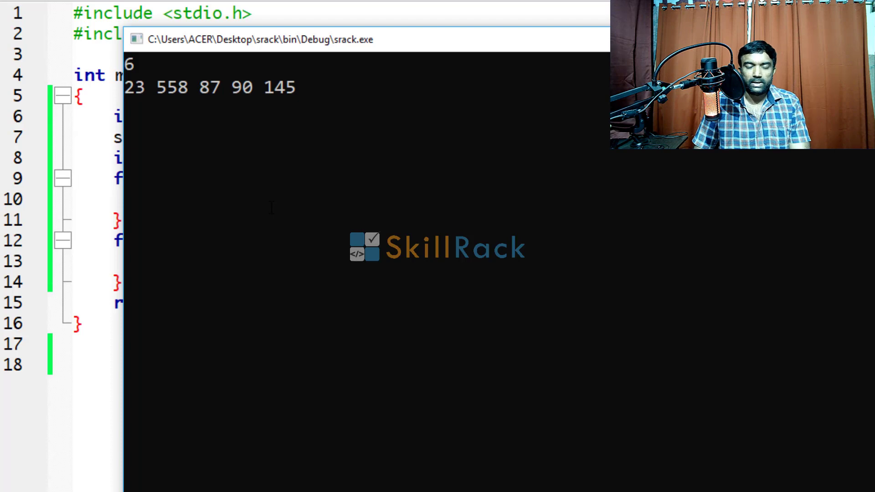
pyautogui.write(' 546')
pyautogui.press('Return')
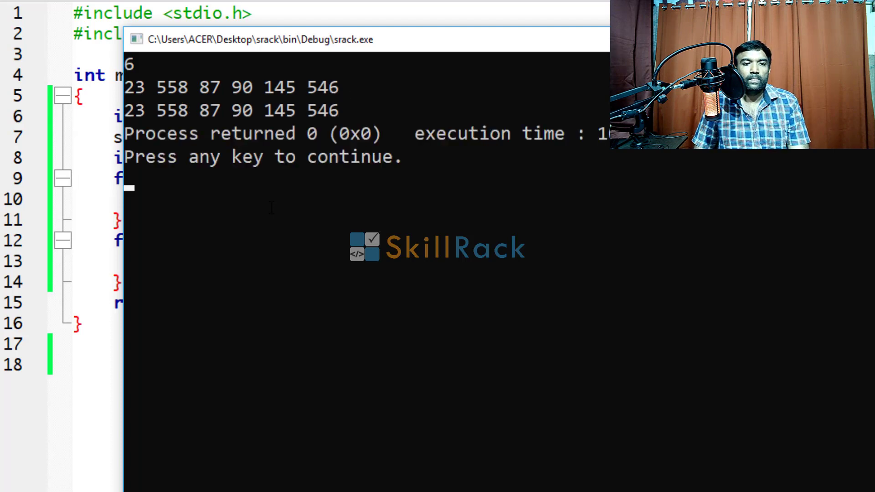
pyautogui.press('Return')
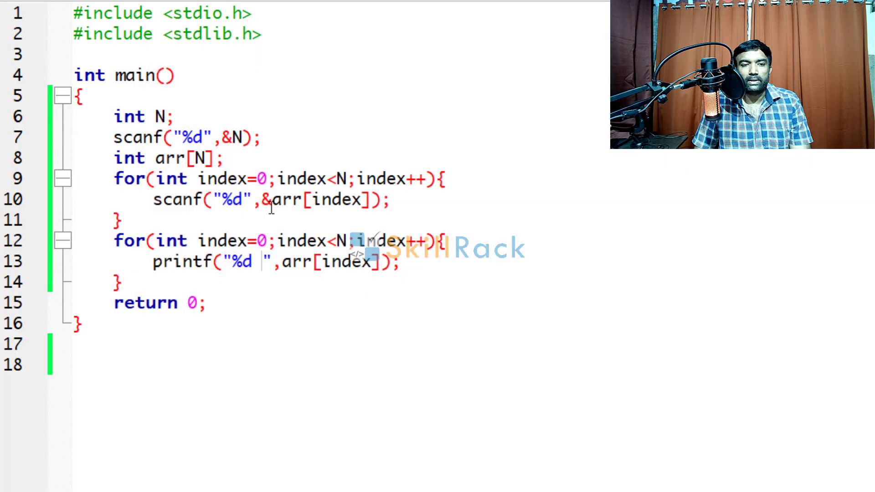